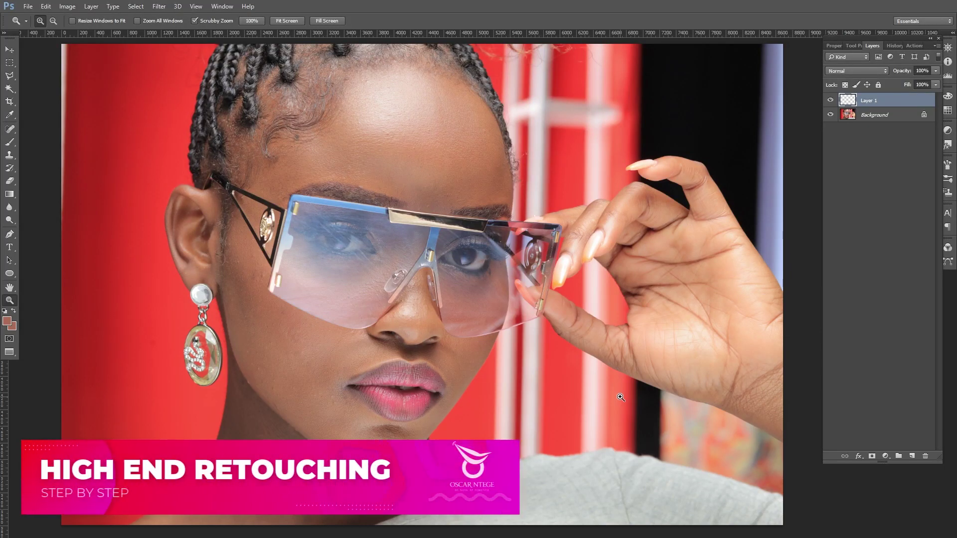
- Undo the existing empty layer, add a new layer above the Background and name it pimples
mouse_move(620, 397)
mouse_down()
mouse_move(707, 378)
mouse_move(592, 384)
mouse_move(620, 397)
mouse_up()
key(ctrl+z)
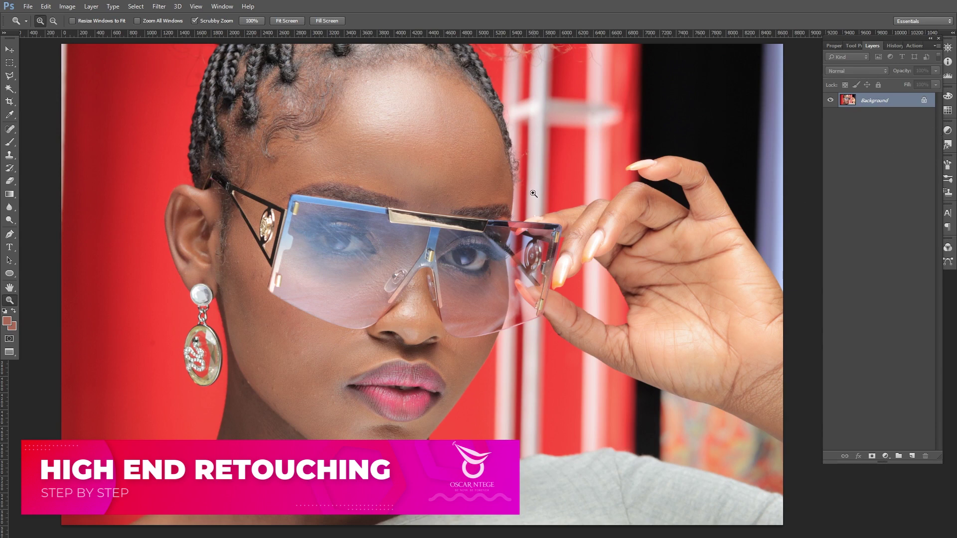
drag(437, 176, 491, 202)
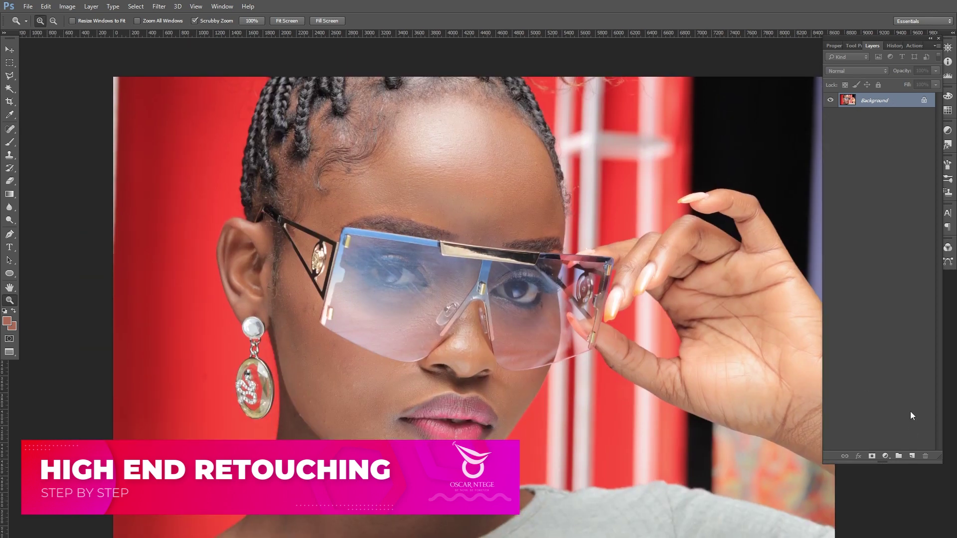
click(911, 456)
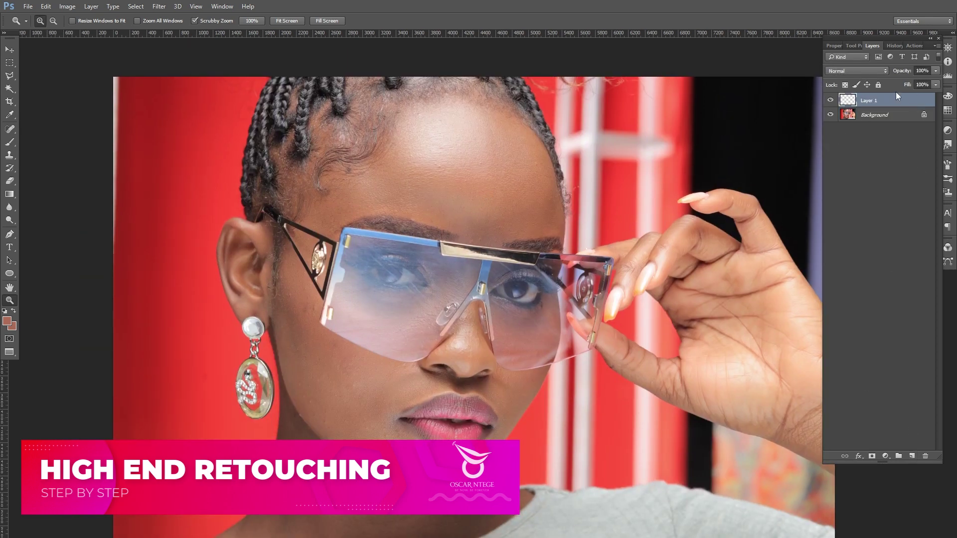
double_click(870, 103)
text(P)
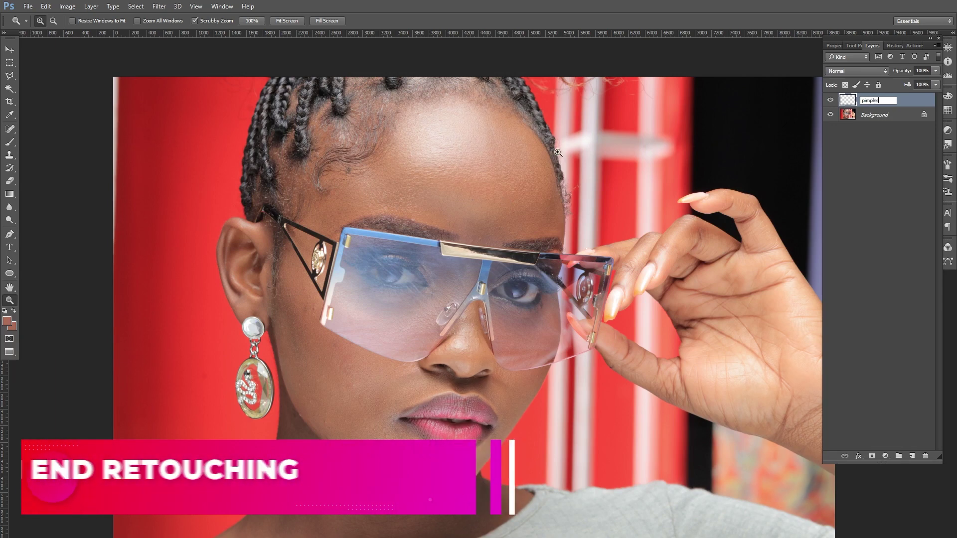
- Set the Spot Healing Brush to 81 px at 100% hardness and heal spots on the forehead above the glasses
click(504, 199)
key(j)
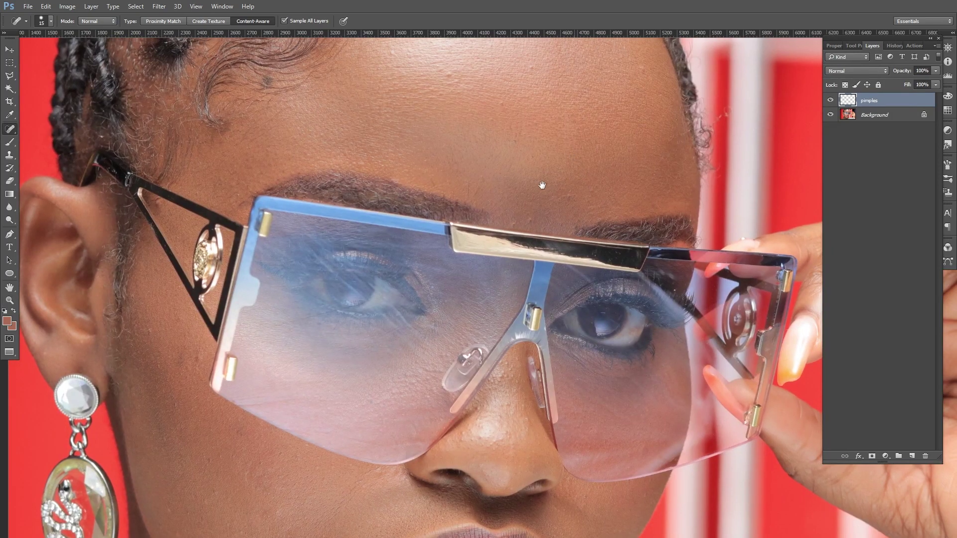
drag(540, 186, 493, 233)
right_click(533, 227)
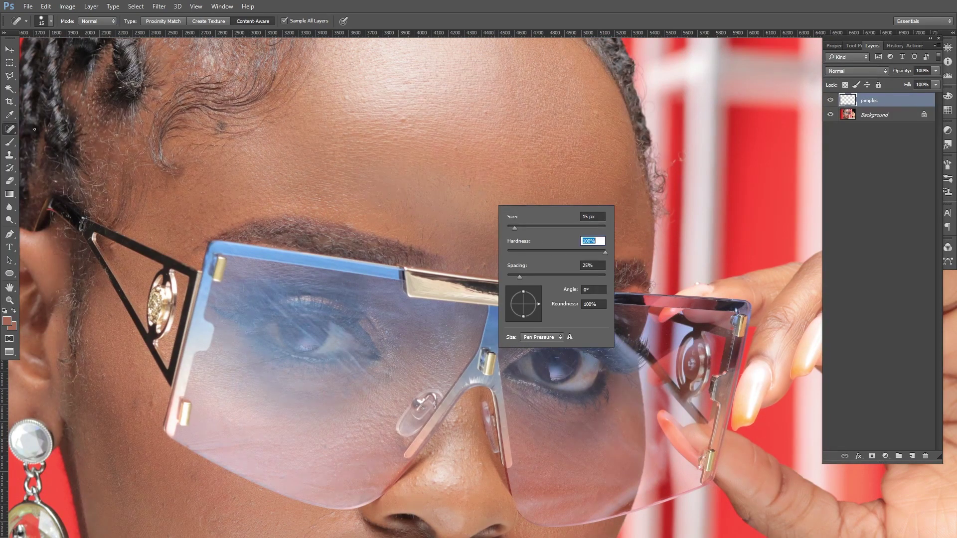
click(11, 129)
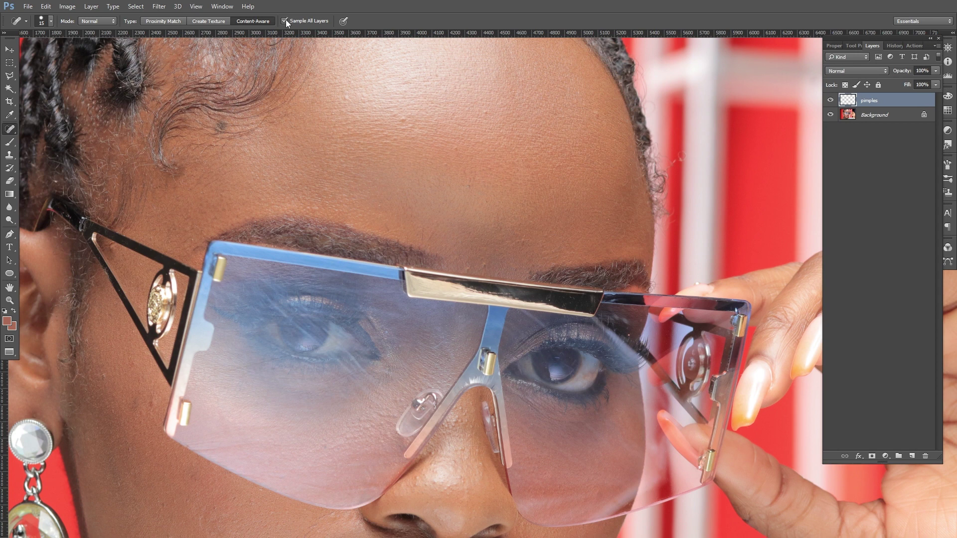
right_click(443, 167)
click(473, 187)
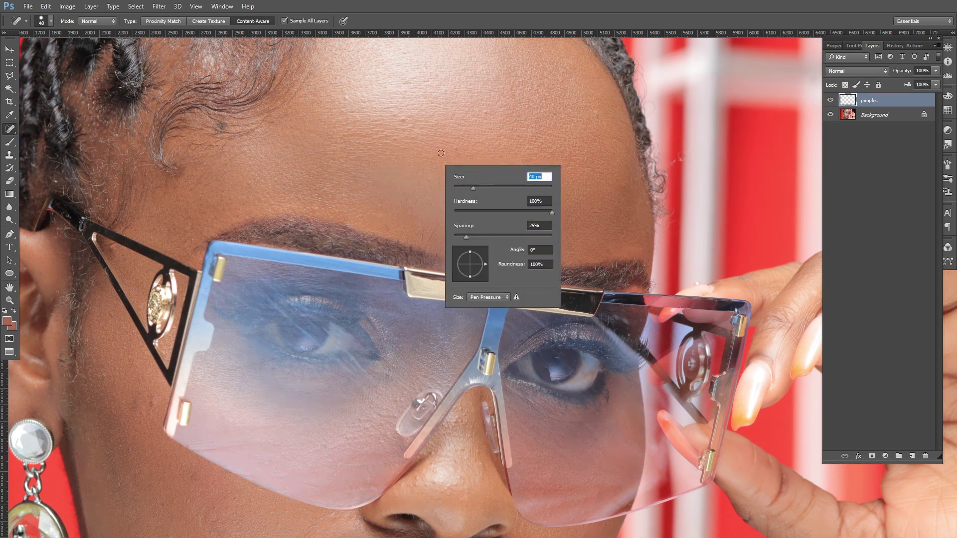
right_click(385, 128)
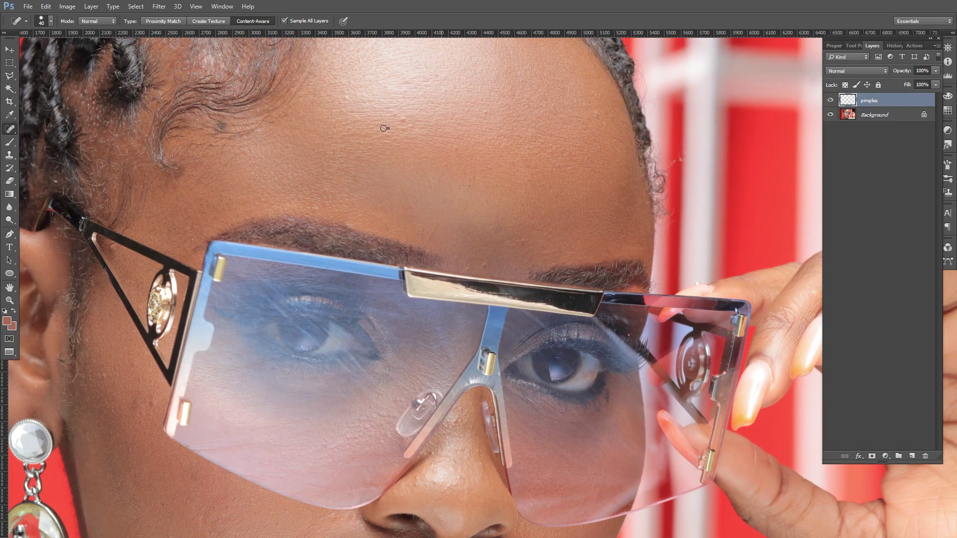
click(425, 148)
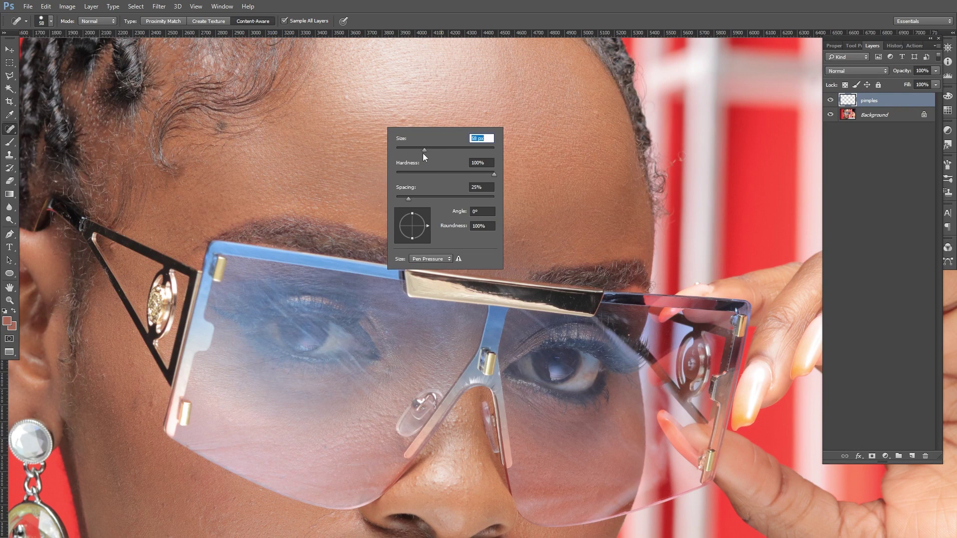
key(Return)
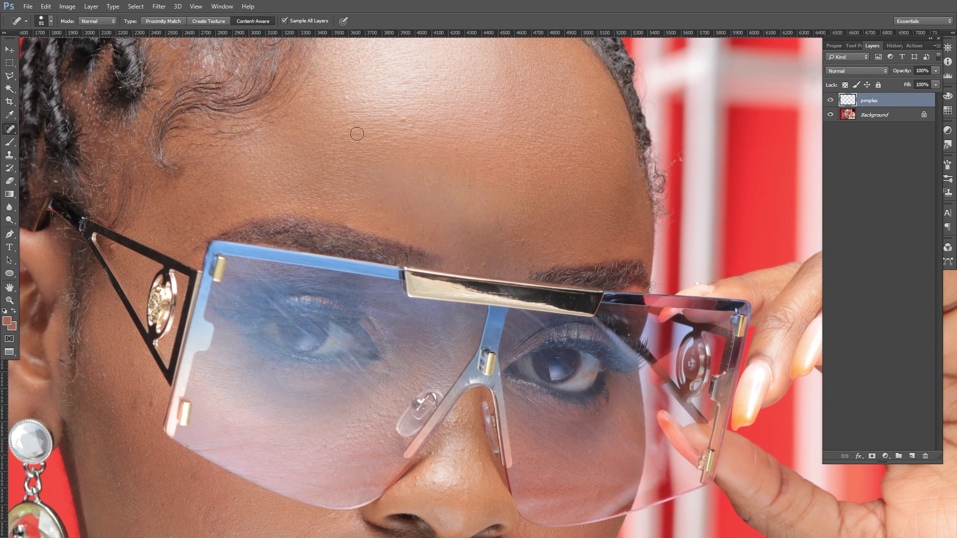
click(350, 97)
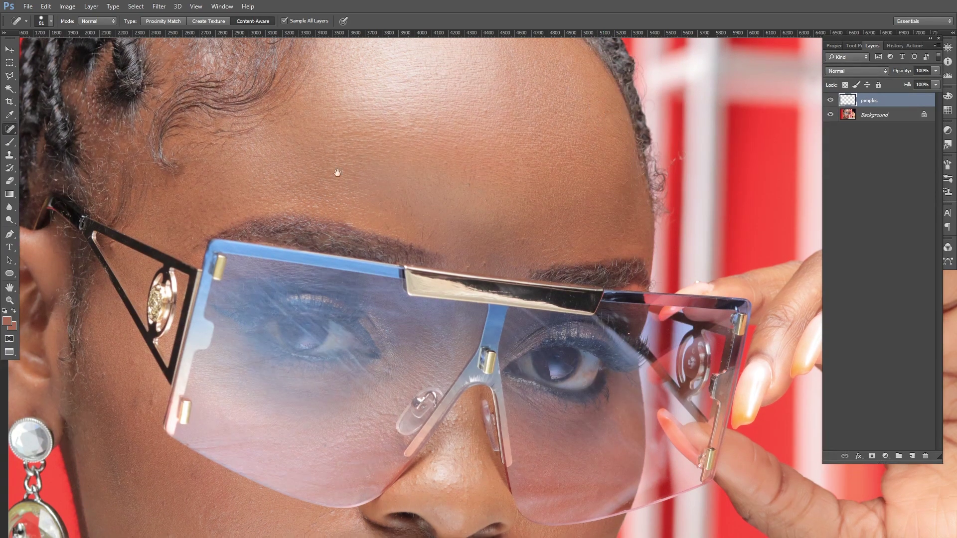
- Heal the blemishes on the cheek beside the ear and earring with the Spot Healing Brush
drag(154, 423, 251, 211)
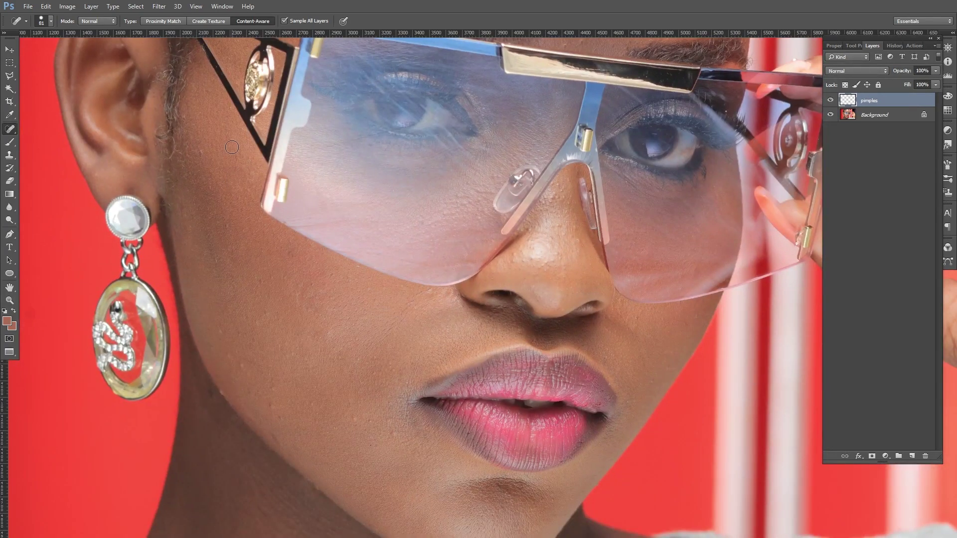
click(202, 152)
click(209, 184)
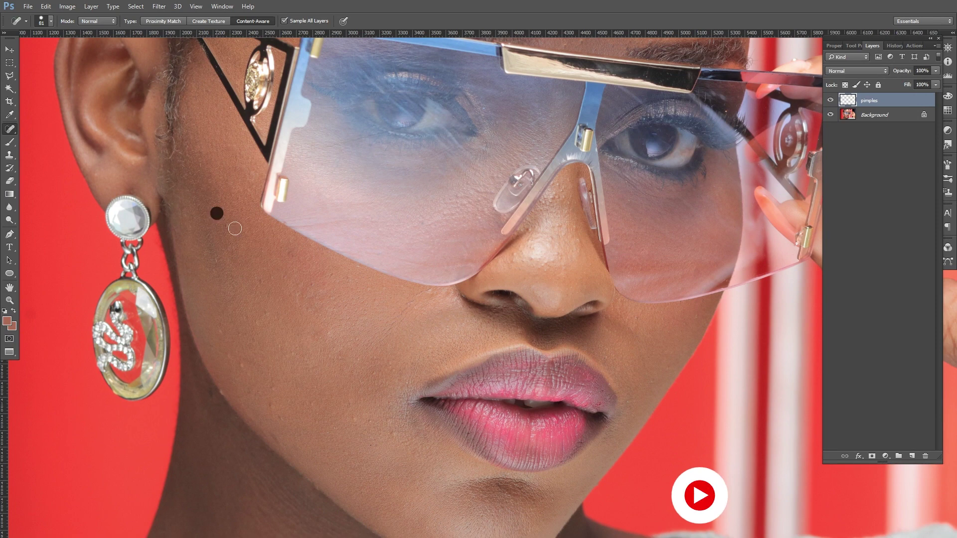
click(233, 227)
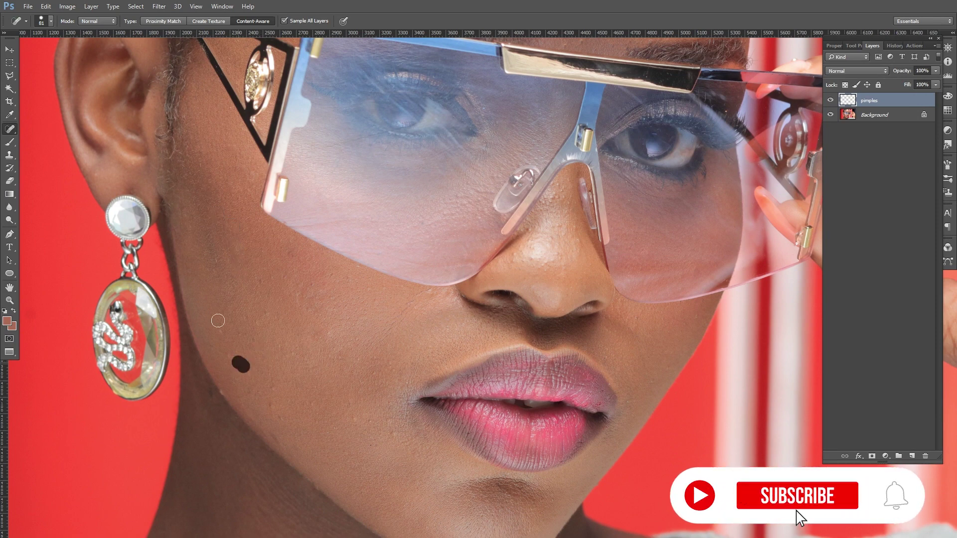
drag(218, 322, 224, 351)
drag(258, 309, 276, 324)
drag(261, 272, 262, 278)
drag(239, 337, 245, 343)
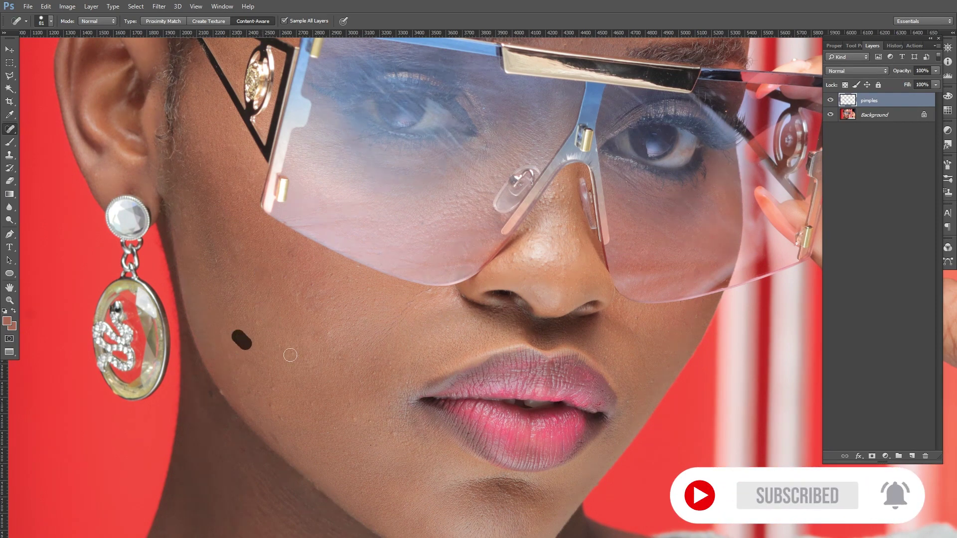
- Heal the remaining blemishes across the lower cheek and along the jawline
drag(314, 414, 293, 268)
click(243, 244)
click(263, 279)
click(346, 280)
mouse_move(371, 288)
mouse_down()
mouse_move(372, 299)
mouse_move(327, 271)
mouse_up()
click(321, 258)
click(252, 271)
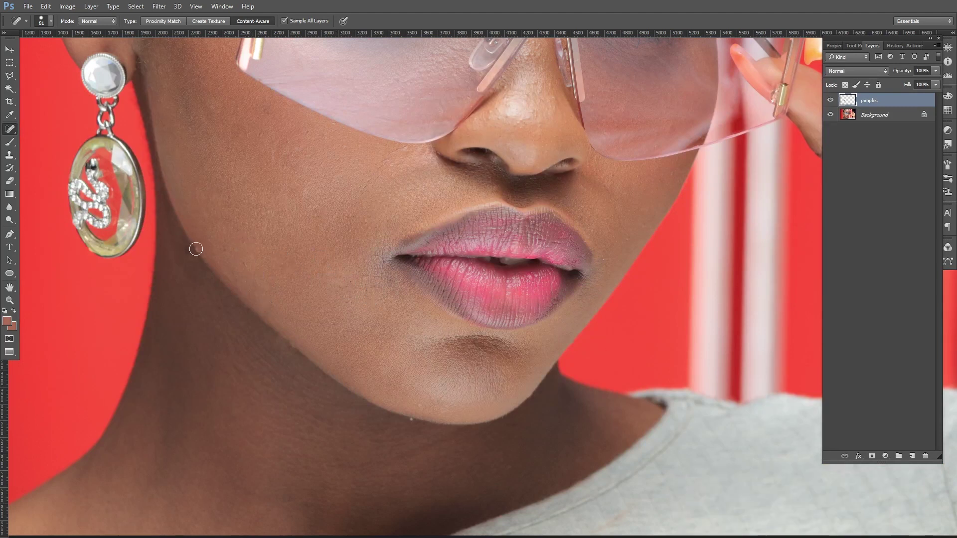
- Clean up spots along the chin edge and on the cheek just below the glasses
scroll(299, 363, down, 5)
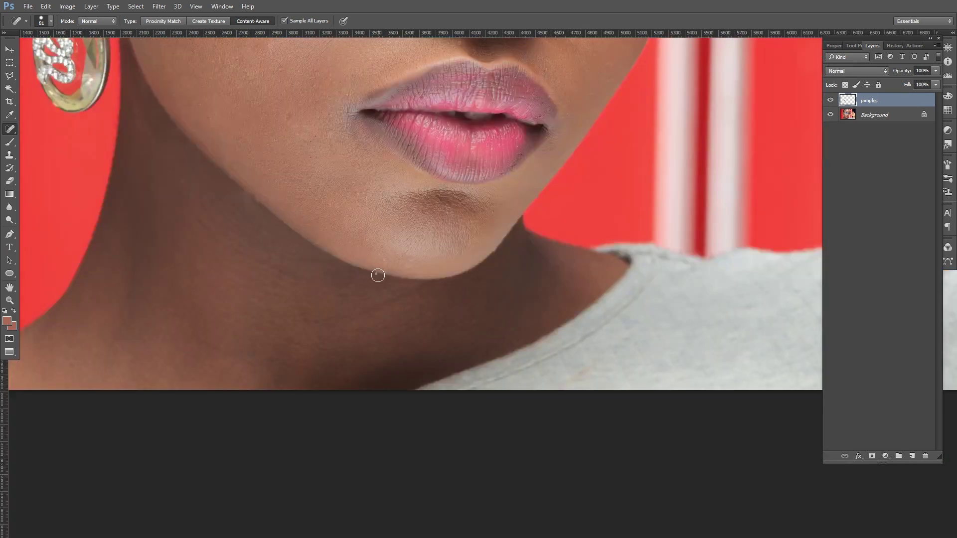
drag(479, 320, 448, 327)
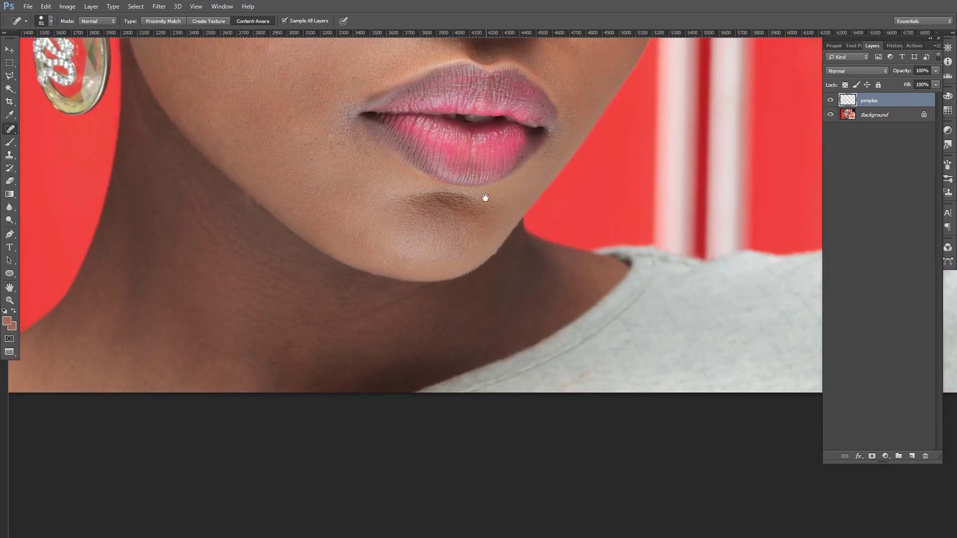
scroll(433, 185, up, 4)
scroll(432, 186, up, 4)
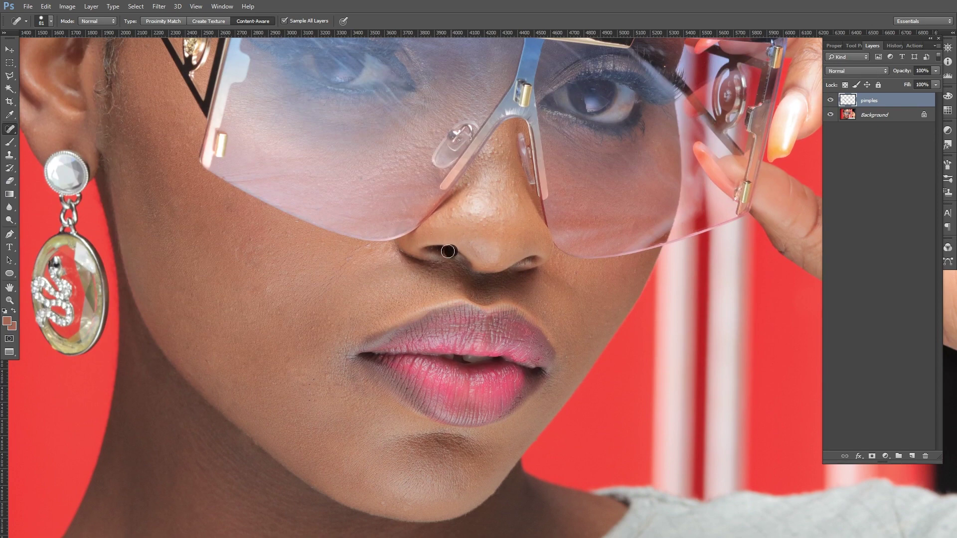
mouse_move(359, 252)
mouse_down()
mouse_move(337, 271)
mouse_move(346, 277)
mouse_up()
click(290, 228)
- Heal small spots on the skin seen through the glasses, beneath and beside both eyes
scroll(382, 157, up, 3)
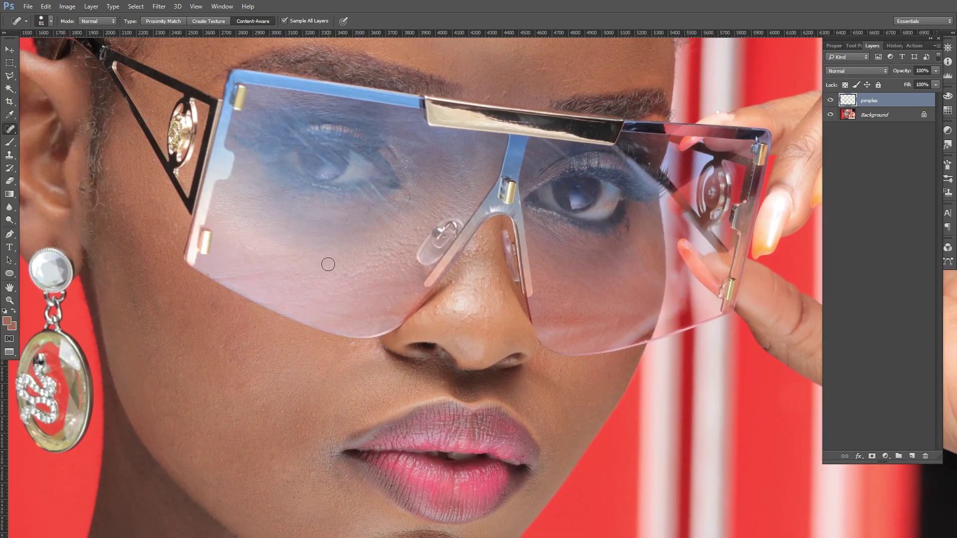
click(346, 275)
click(392, 255)
click(461, 172)
click(650, 162)
click(643, 145)
- Heal the marks on the skin directly in front of the ear
drag(680, 106, 561, 134)
drag(756, 427, 593, 120)
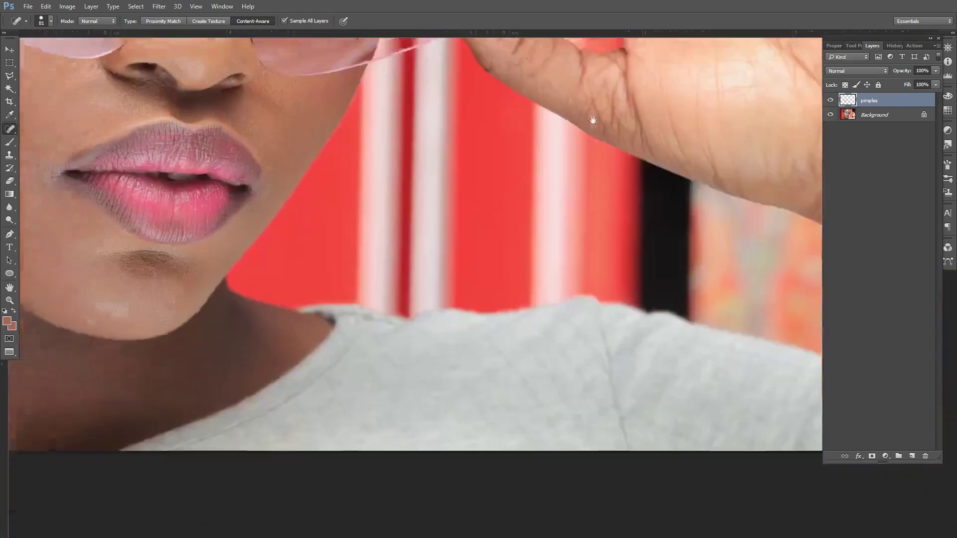
drag(323, 243, 422, 200)
scroll(421, 200, left, 8)
scroll(449, 260, up, 10)
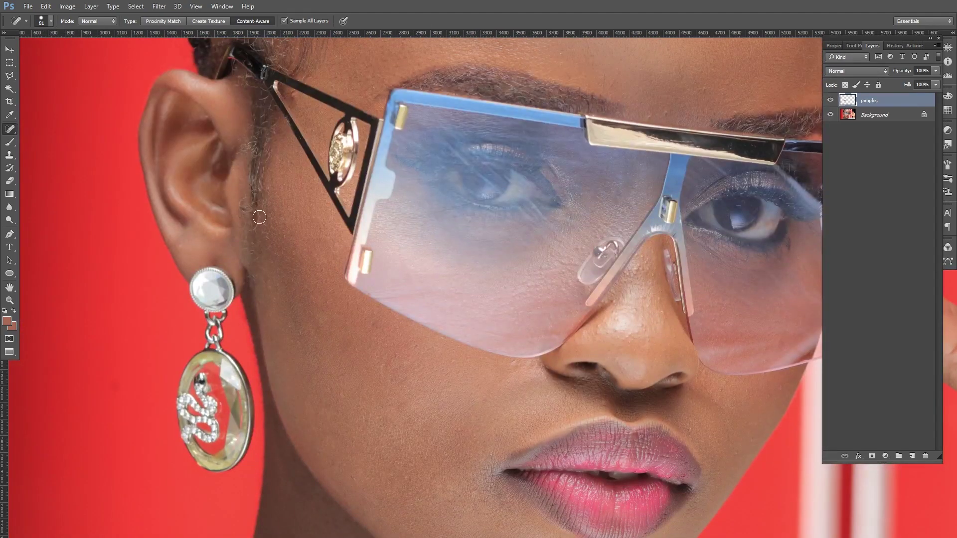
drag(259, 216, 253, 232)
- Heal spots on the upper forehead and between the braids along the hairline
drag(498, 116, 461, 211)
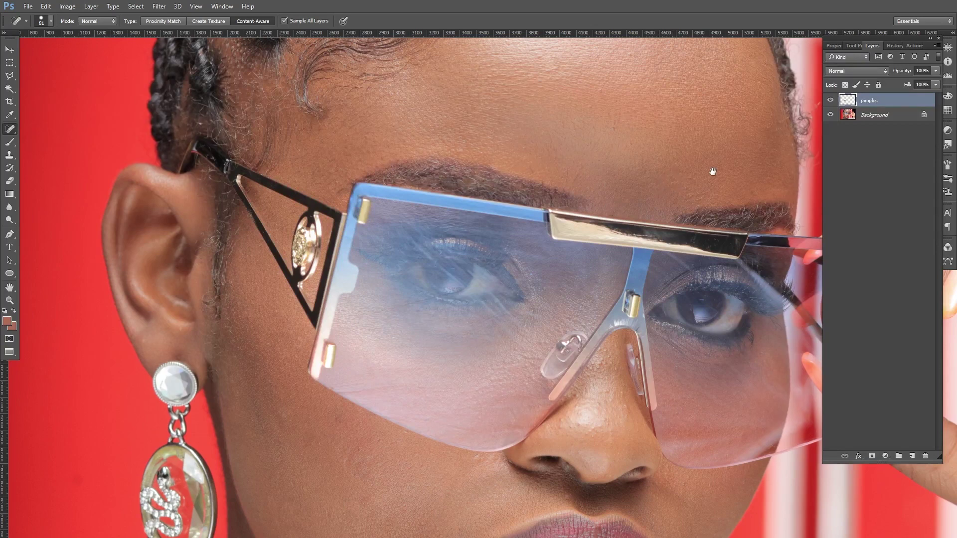
drag(709, 171, 662, 183)
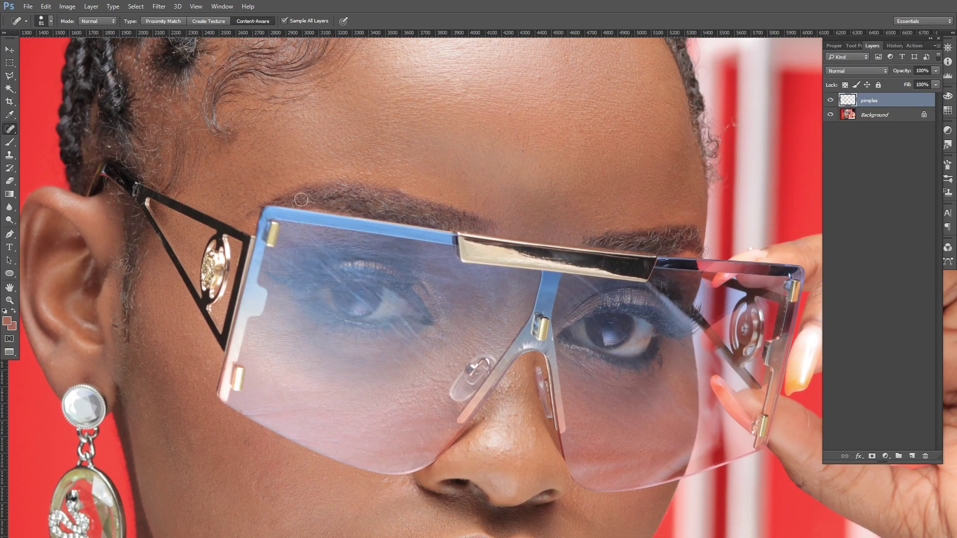
drag(518, 63, 500, 176)
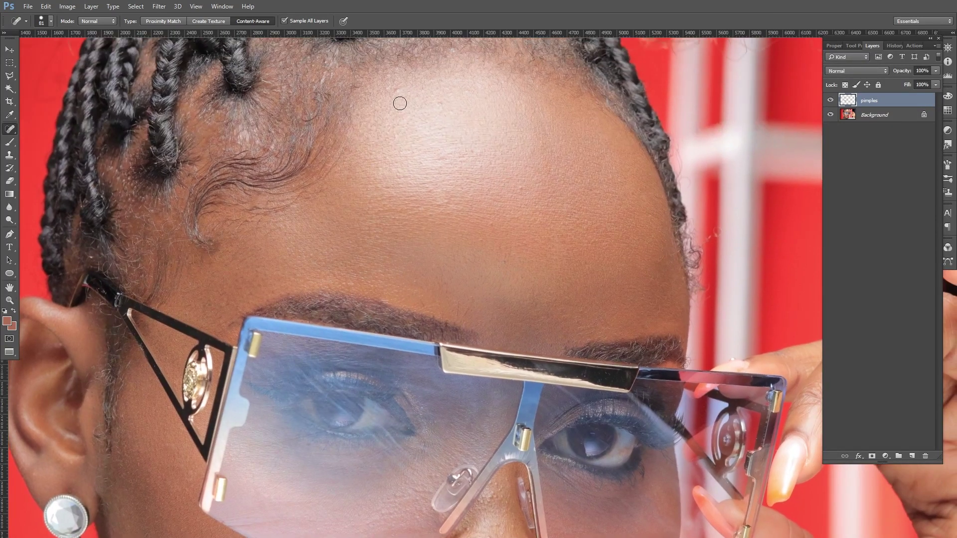
click(389, 84)
click(273, 144)
click(272, 124)
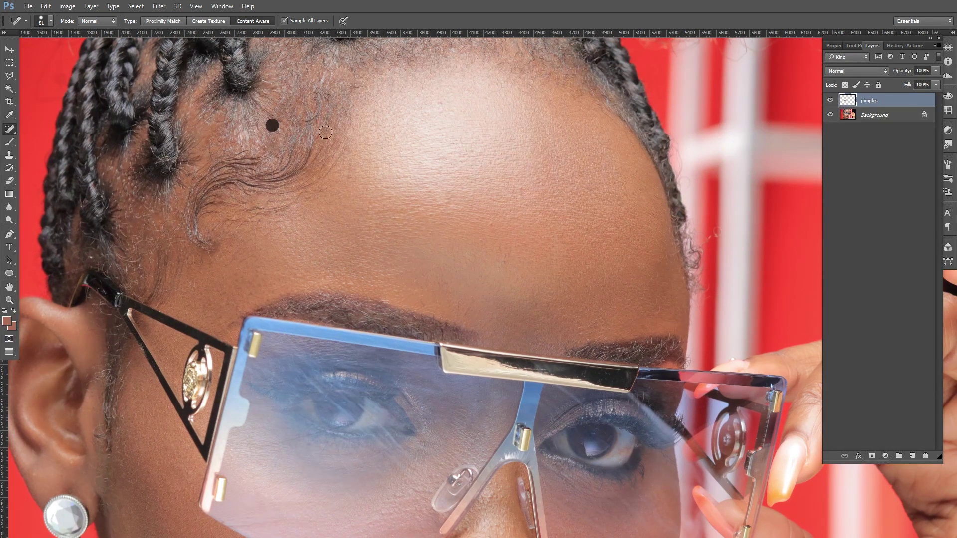
click(117, 174)
- Toggle the pimples layer's visibility to compare the healed skin with the original, and merge it into the Background
scroll(414, 176, down, 2)
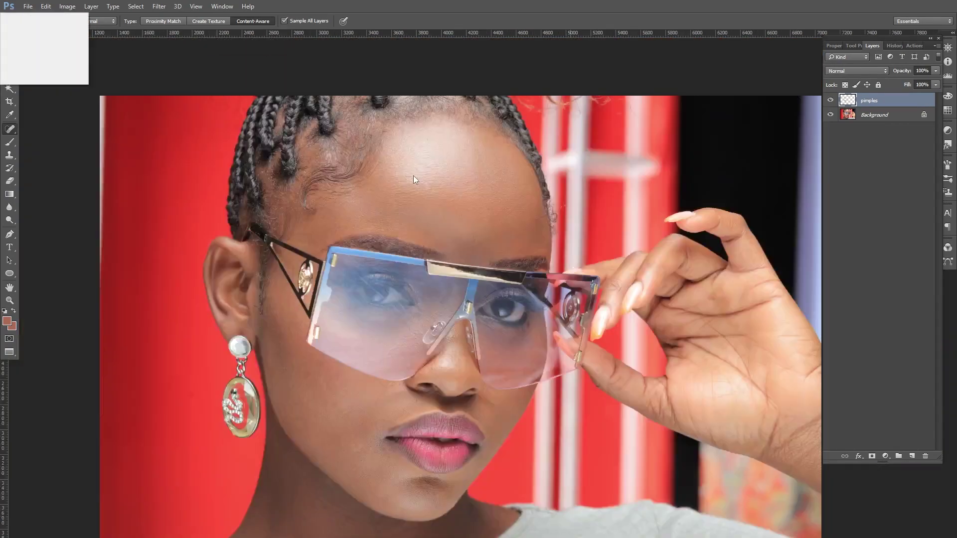
click(830, 100)
click(830, 100)
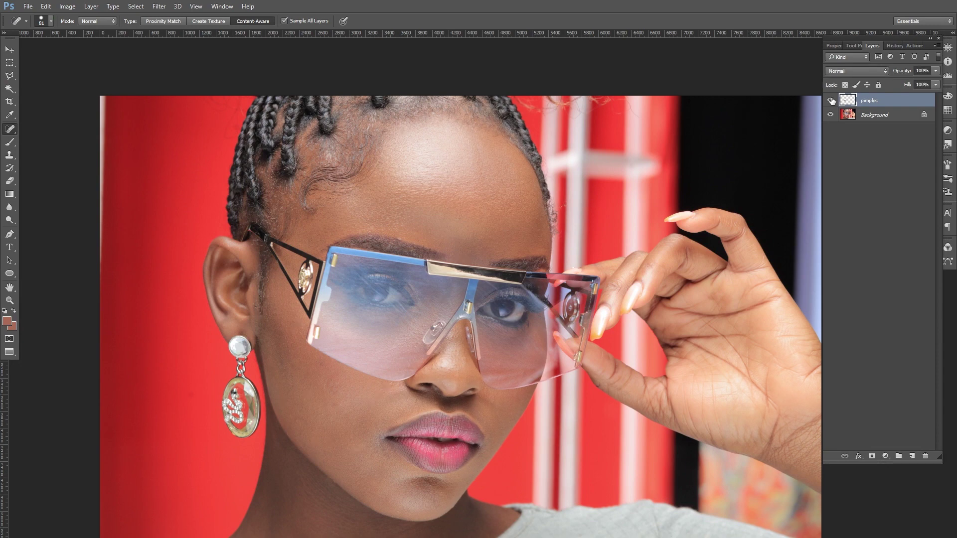
click(830, 100)
key(Delete)
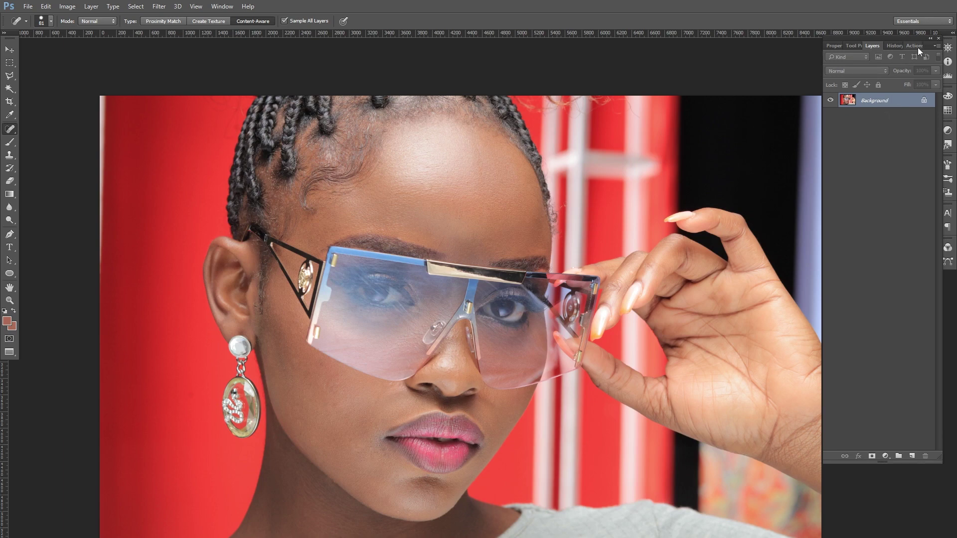
- Examine the skin texture of the cheek, jaw, chin and neck up close for remaining blemishes
click(9, 300)
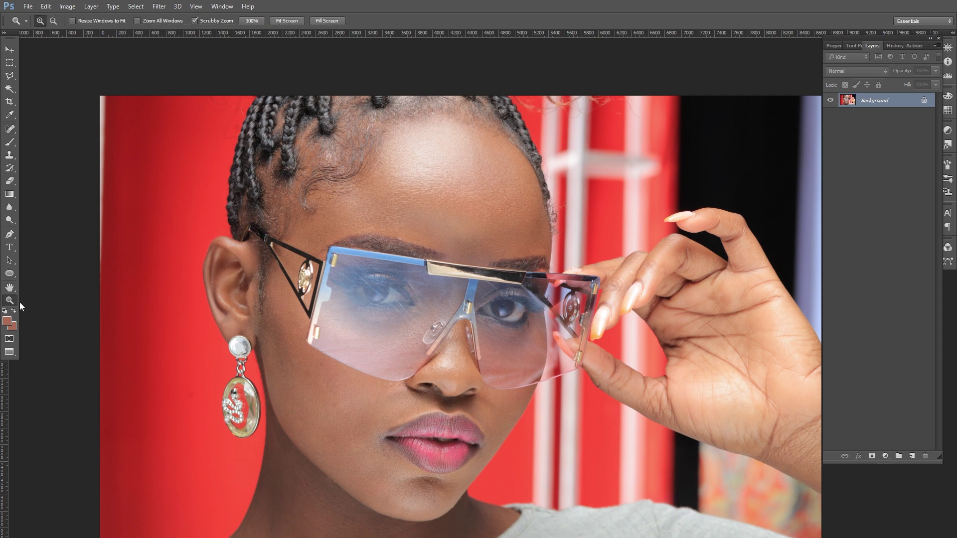
click(266, 318)
click(266, 318)
drag(399, 456, 391, 231)
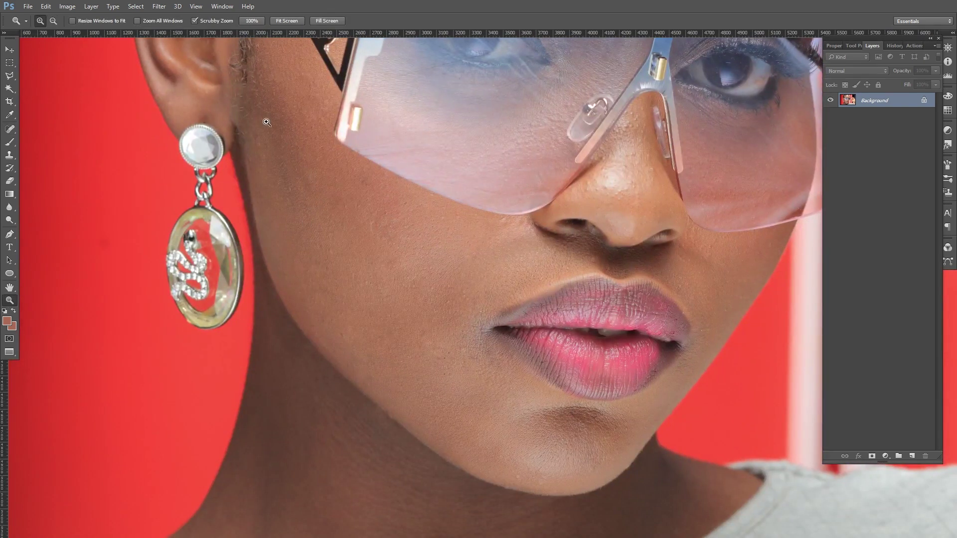
click(277, 151)
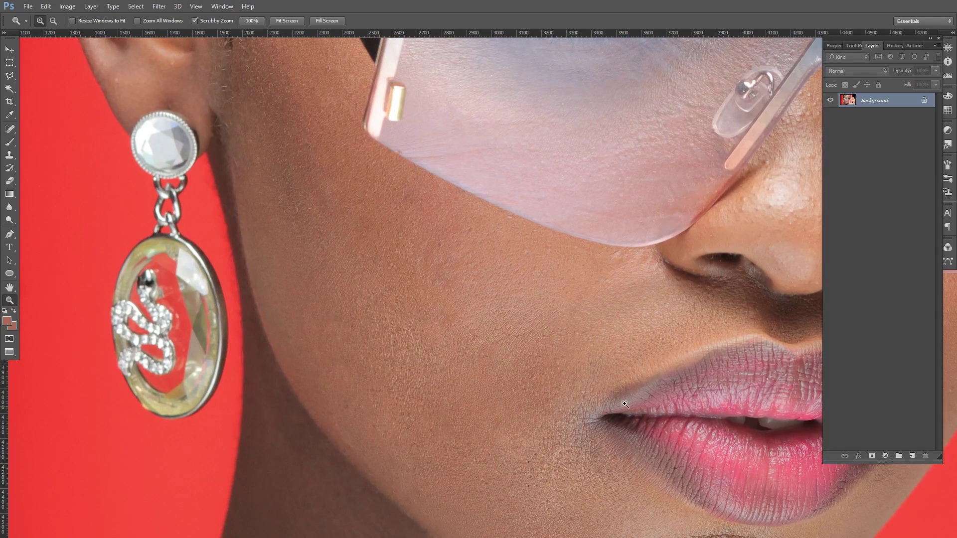
scroll(568, 181, down, 8)
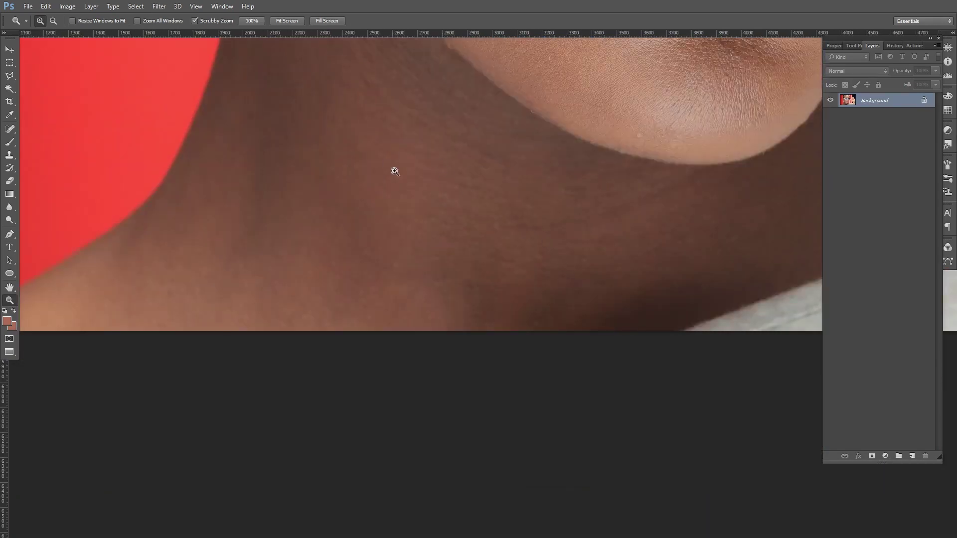
drag(431, 216, 457, 333)
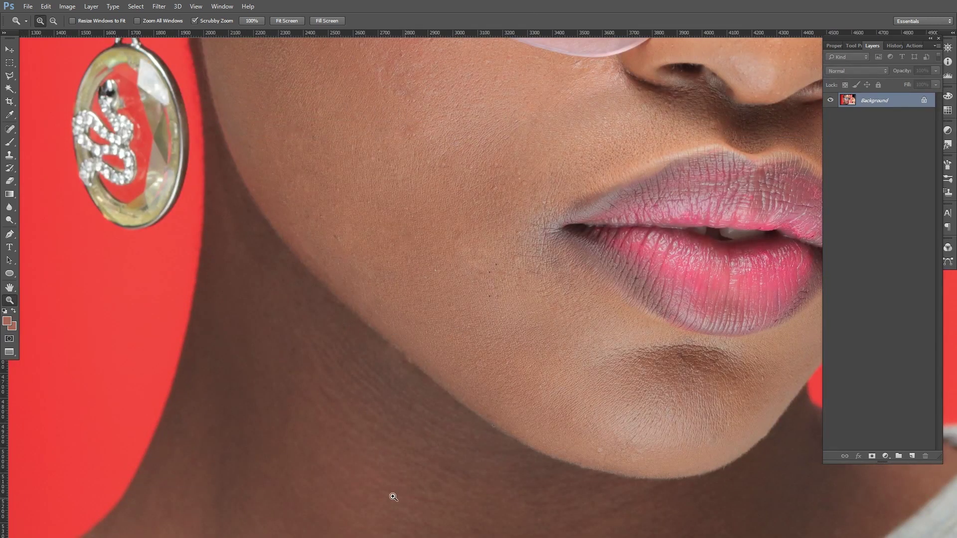
alt+click(485, 288)
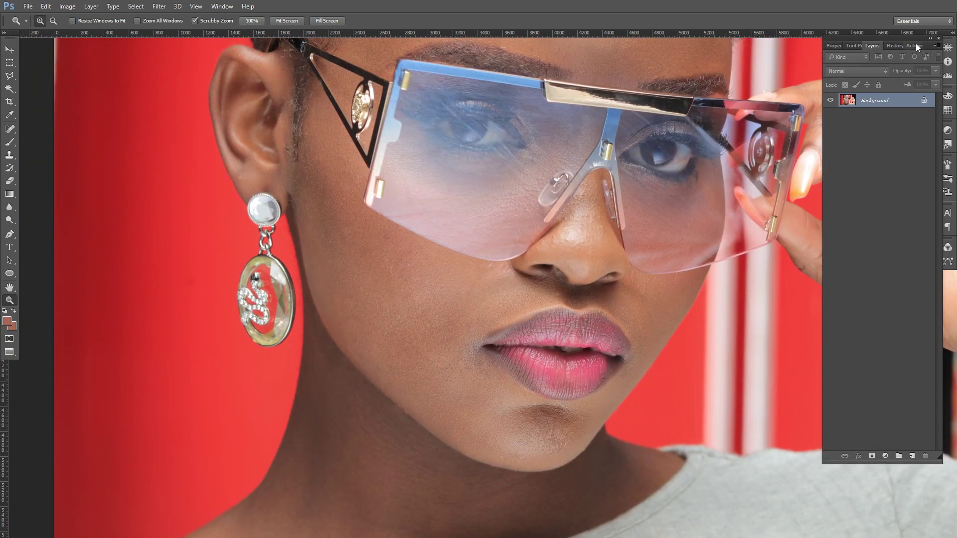
- Run the recorded "beauty frequency 24MP" action on the healed portrait
click(913, 45)
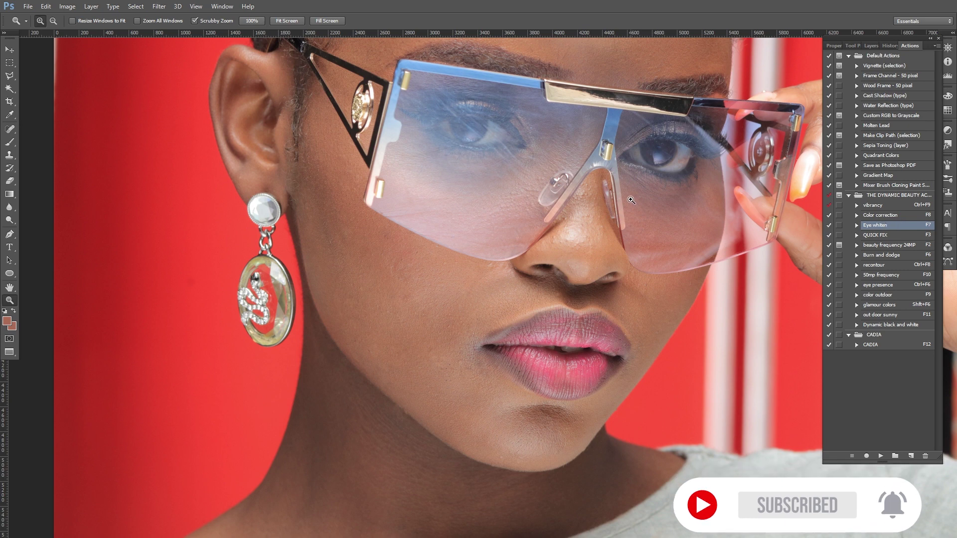
drag(657, 137, 616, 220)
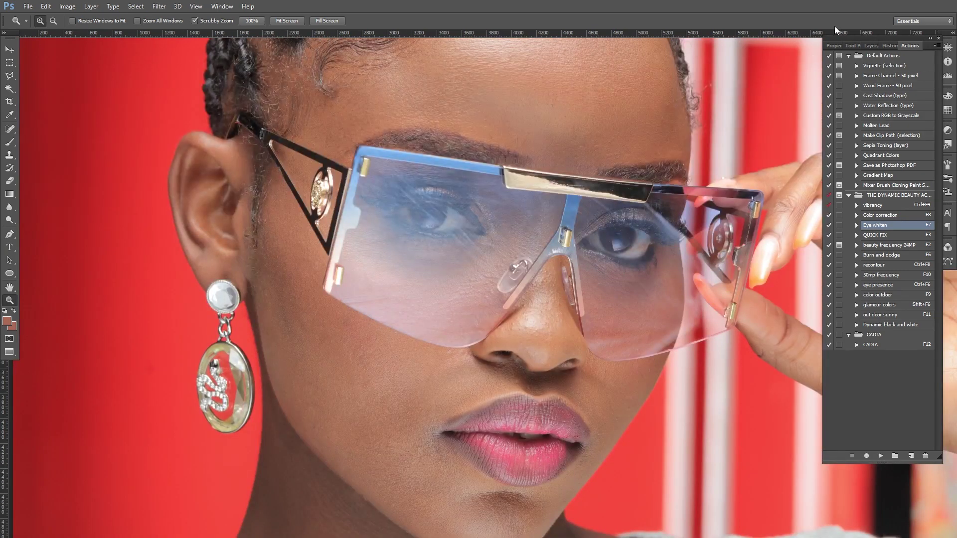
scroll(670, 353, down, 2)
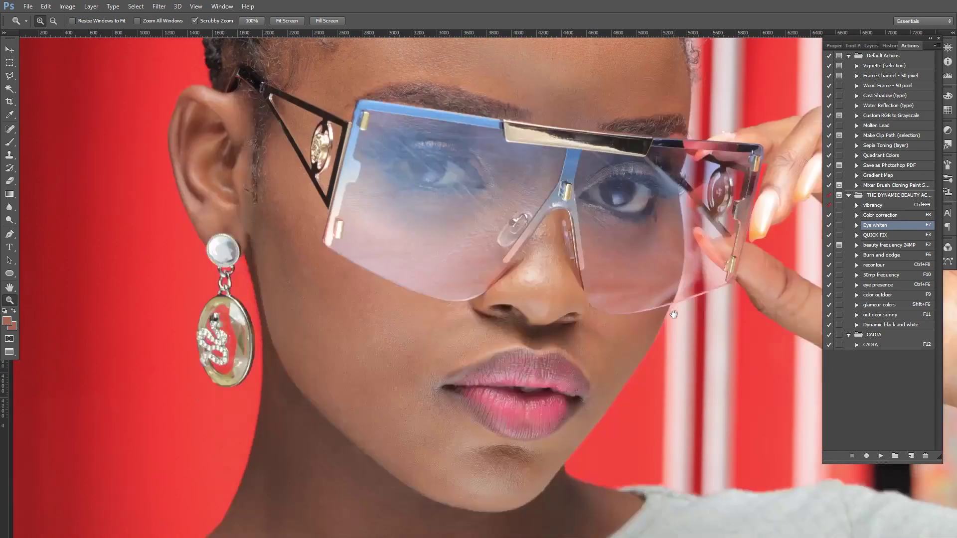
click(881, 275)
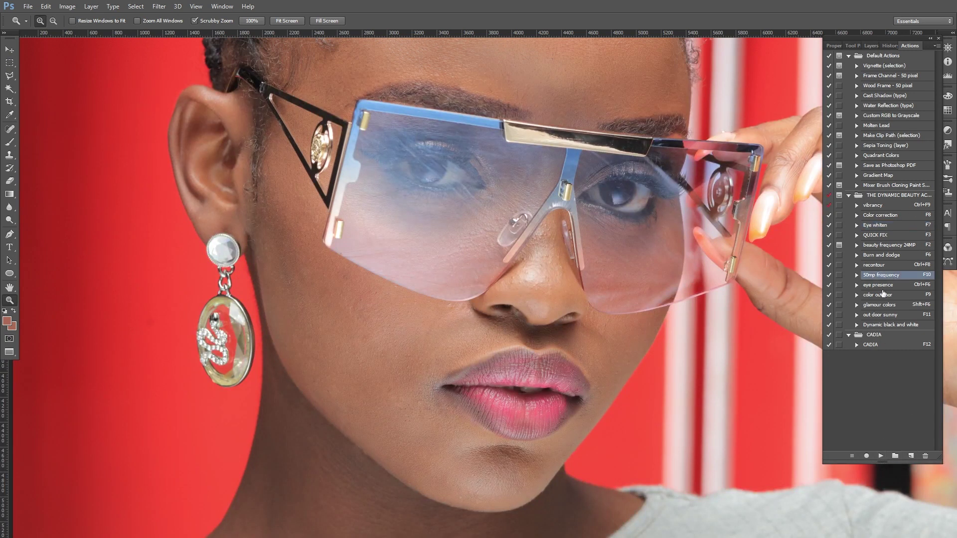
click(889, 245)
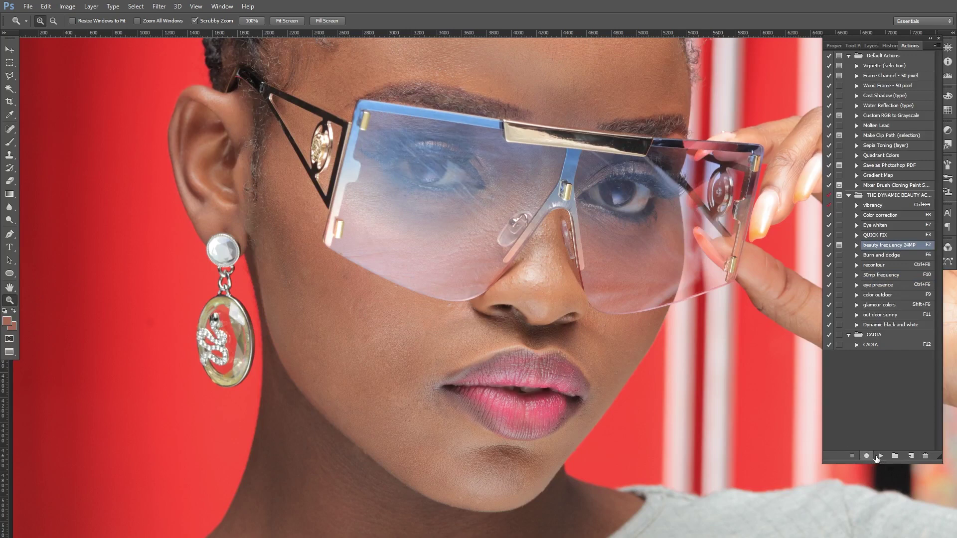
click(881, 455)
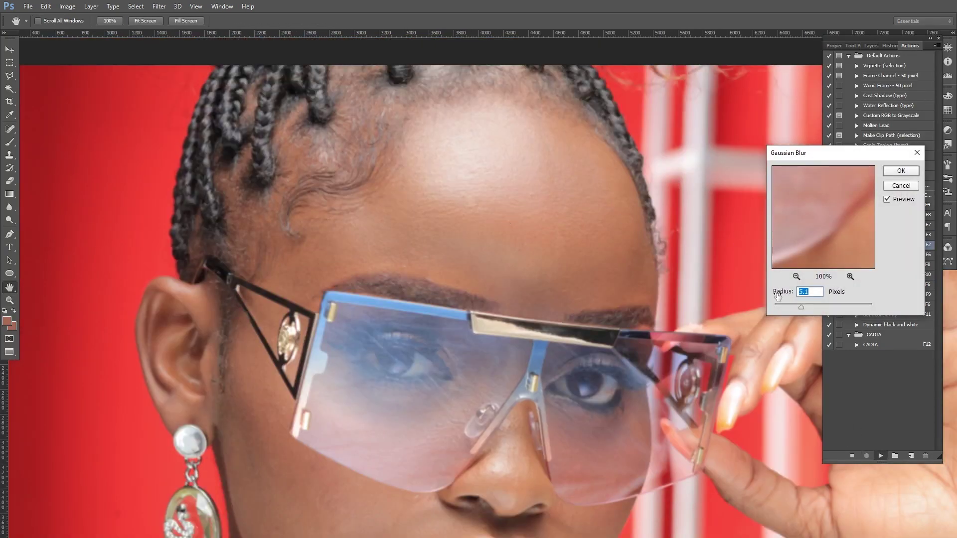
- Set the Gaussian Blur radius to 18.2 pixels and accept Apply Image with Subtract blending, scale 2 and offset 128
drag(806, 304, 812, 306)
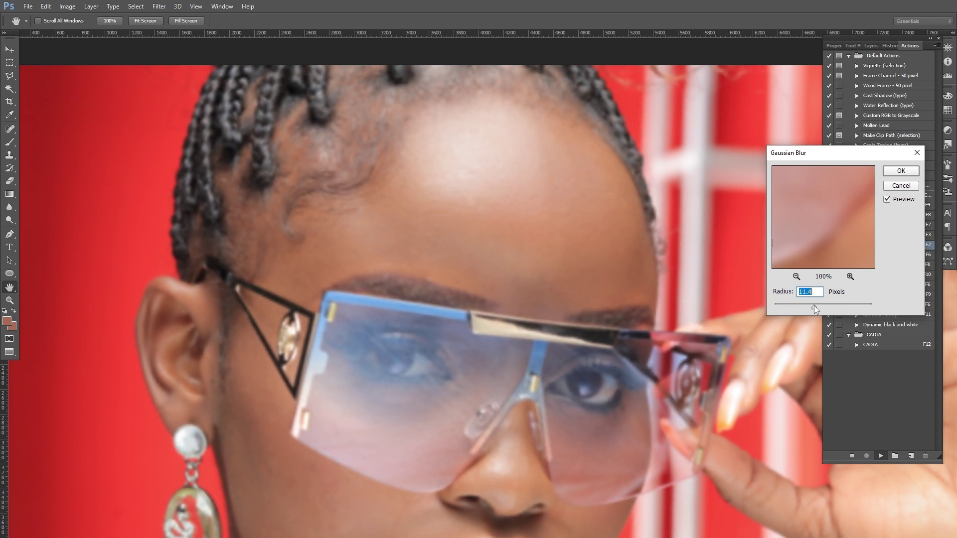
drag(815, 306, 816, 307)
click(816, 306)
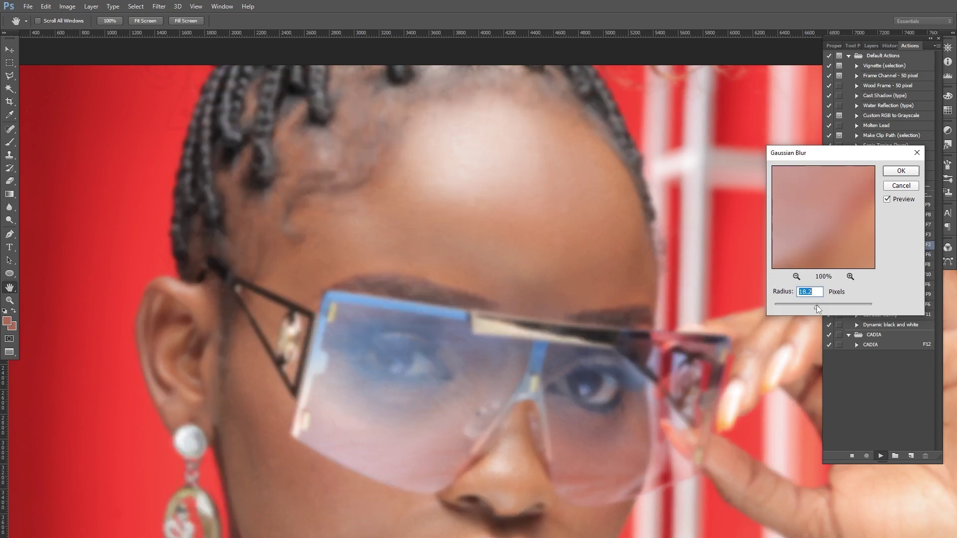
click(900, 171)
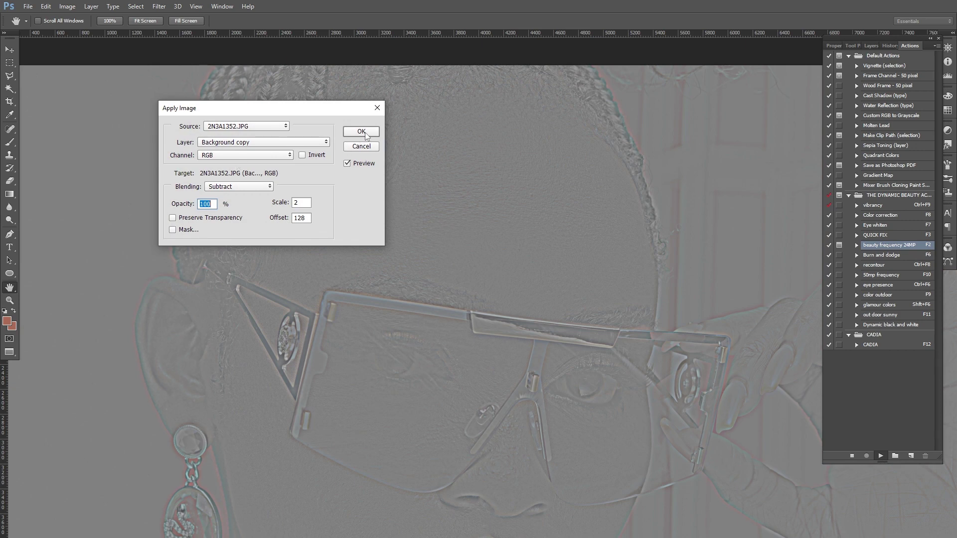
click(361, 132)
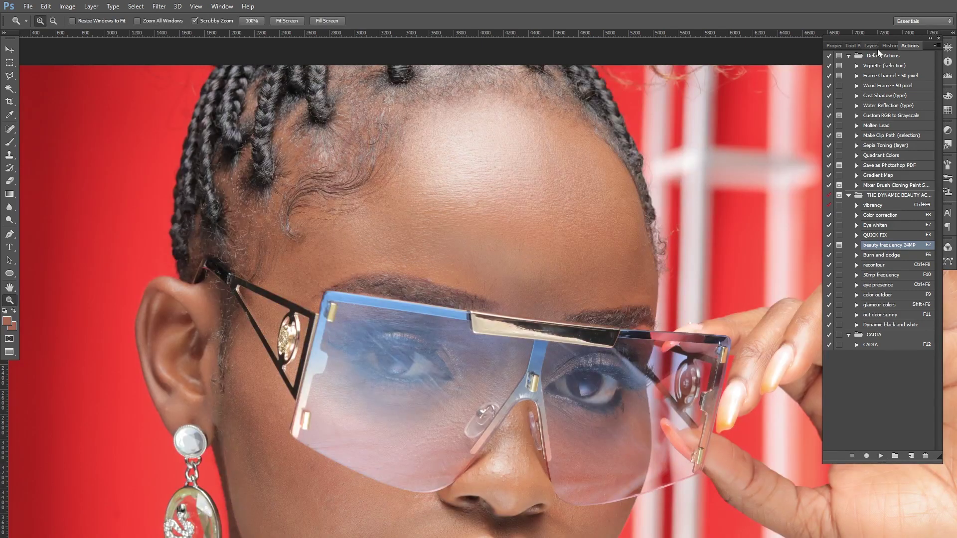
- Rename the Background copy layer as tones and the Background copy 2 layer as textures
click(872, 45)
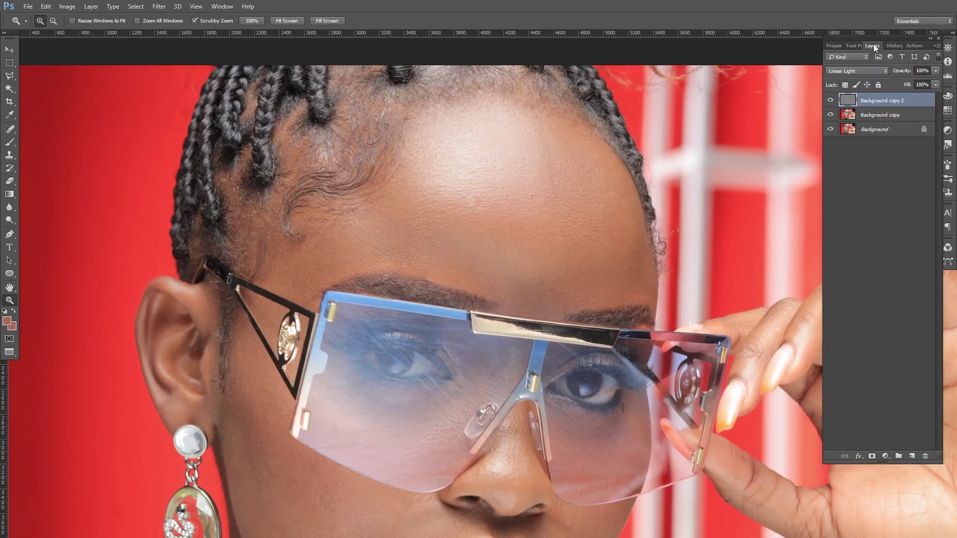
click(883, 113)
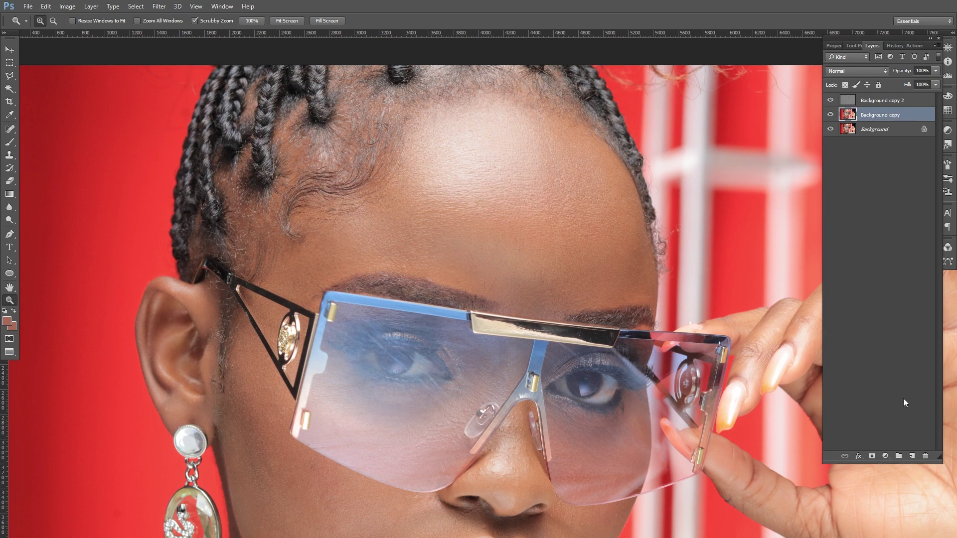
double_click(884, 115)
text(tones)
click(878, 101)
double_click(879, 101)
text(t)
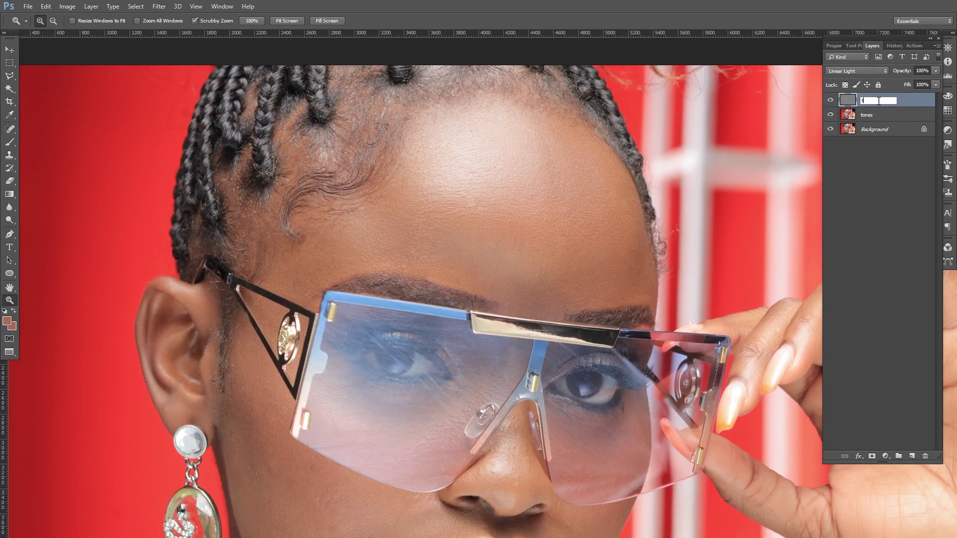
text(extures)
- Add a new empty layer directly above tones and name it bloches
click(882, 115)
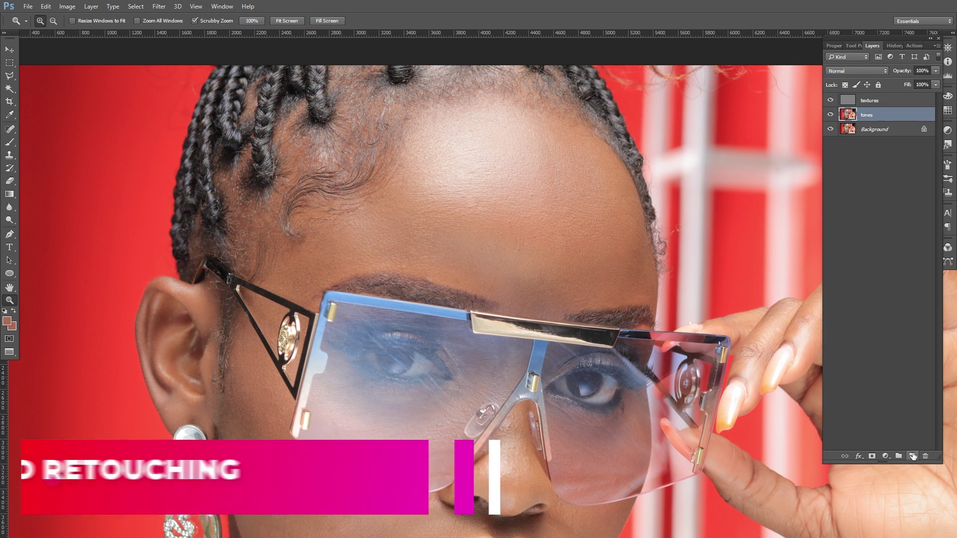
click(912, 457)
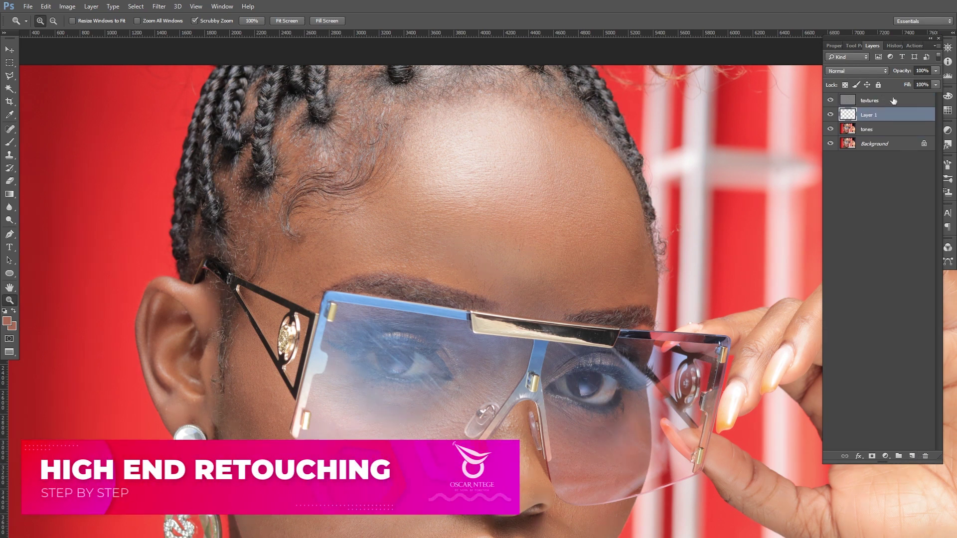
double_click(869, 115)
text(bloches)
click(905, 119)
- Set up a soft Brush with 4% flow and a size of 483 px for painting skin tones
drag(533, 343, 527, 254)
drag(449, 357, 468, 287)
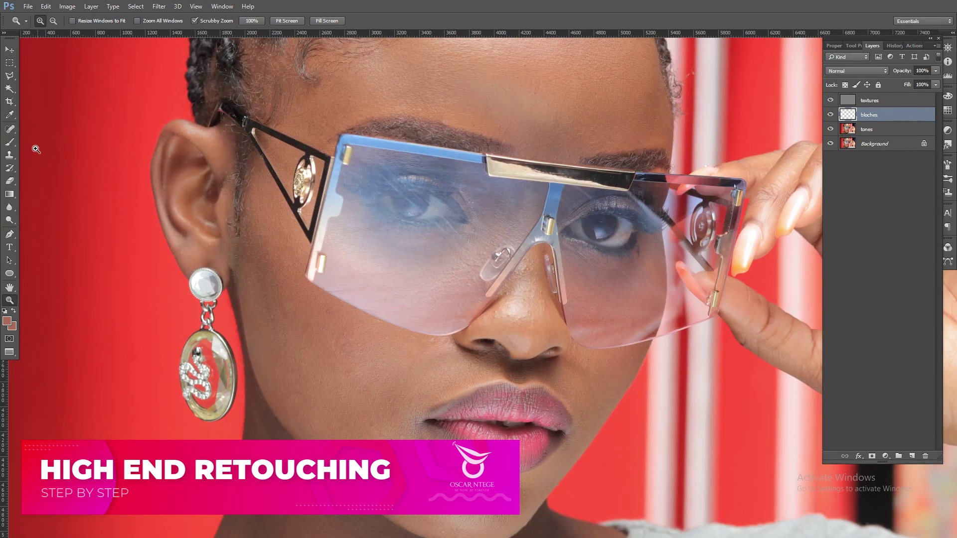
click(10, 144)
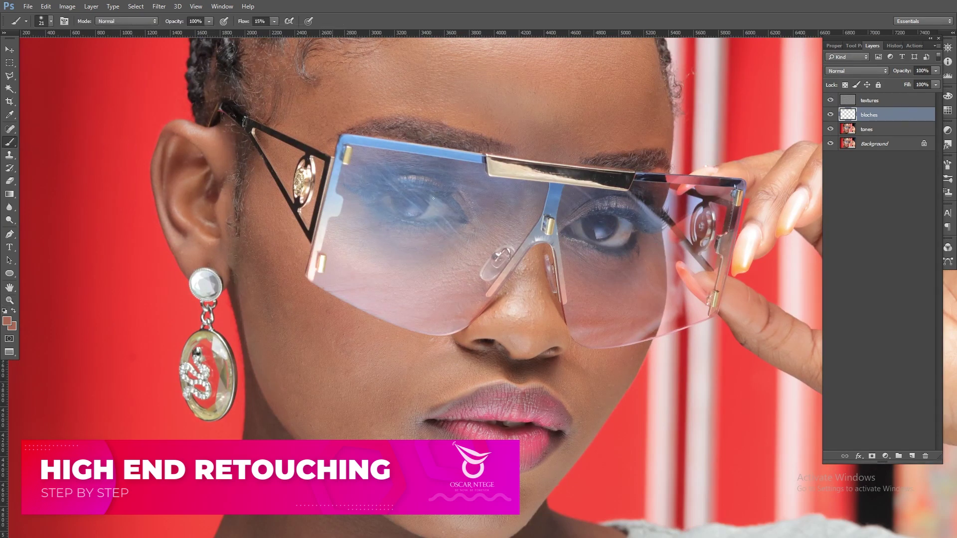
click(274, 21)
right_click(494, 261)
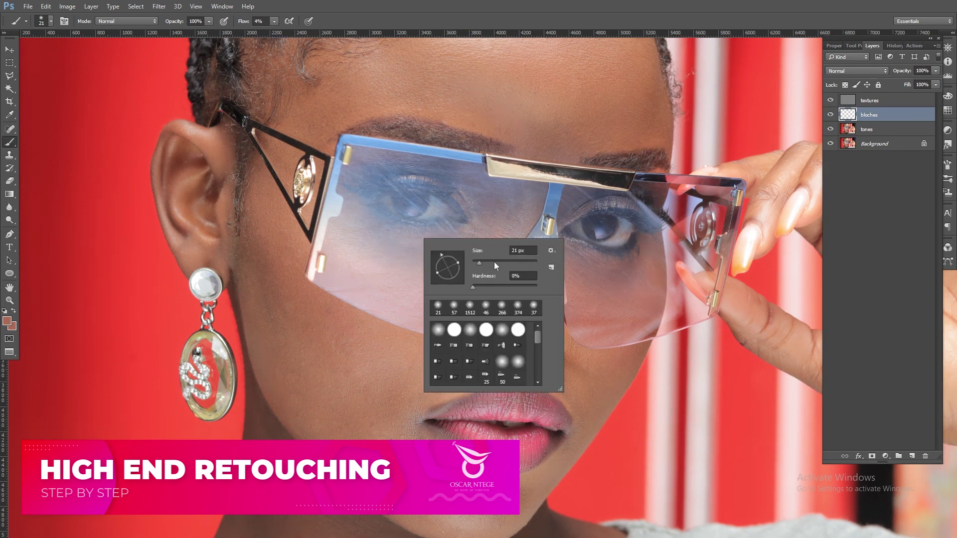
drag(524, 261, 530, 261)
- Sample the facial skin tone and paint it softly over the uneven patches on the cheek beside the mouth corner
key(alt)
alt+click(273, 225)
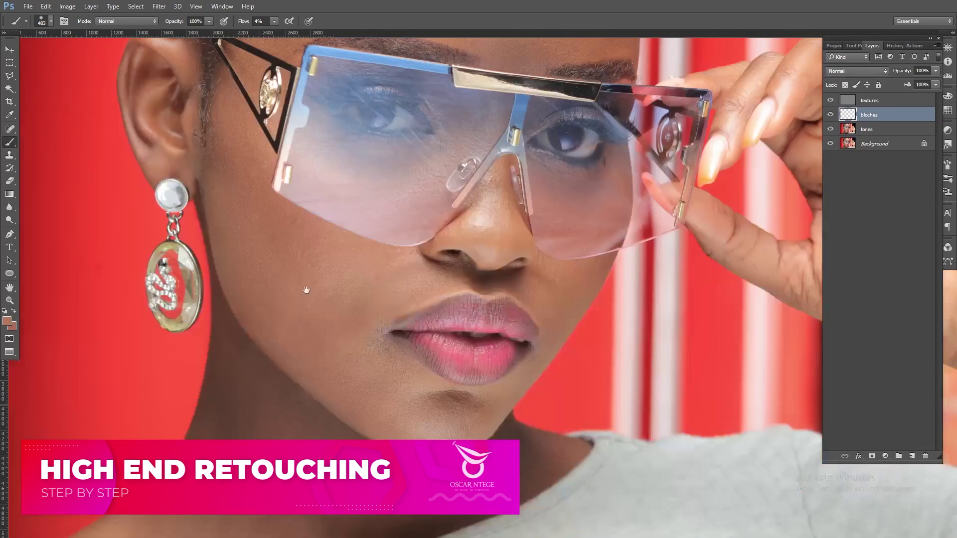
scroll(293, 282, down, 5)
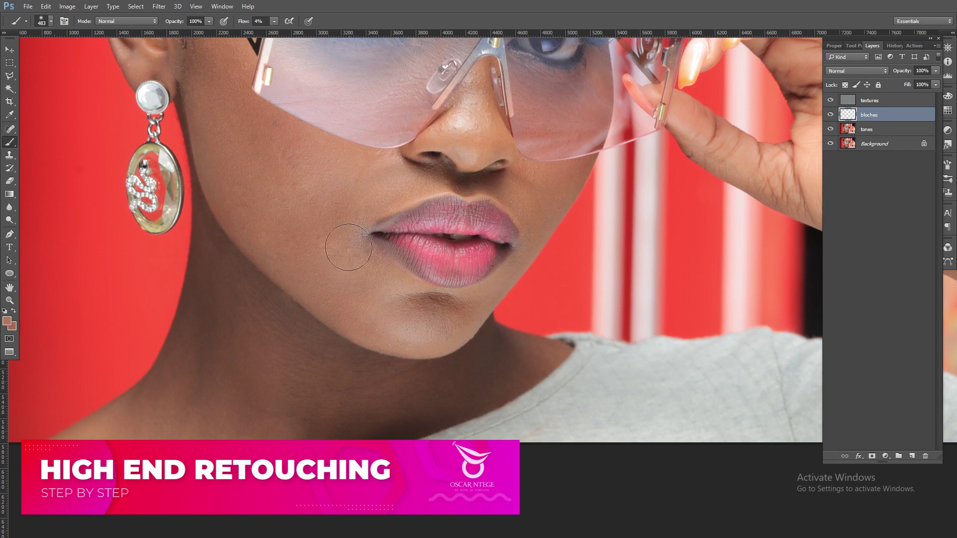
alt+click(351, 211)
alt+click(348, 214)
mouse_move(361, 215)
mouse_down()
mouse_move(370, 256)
mouse_move(356, 232)
mouse_move(379, 263)
mouse_move(357, 217)
mouse_move(380, 269)
mouse_move(357, 228)
mouse_move(365, 257)
mouse_move(373, 253)
mouse_move(359, 244)
mouse_move(381, 277)
mouse_move(358, 236)
mouse_up()
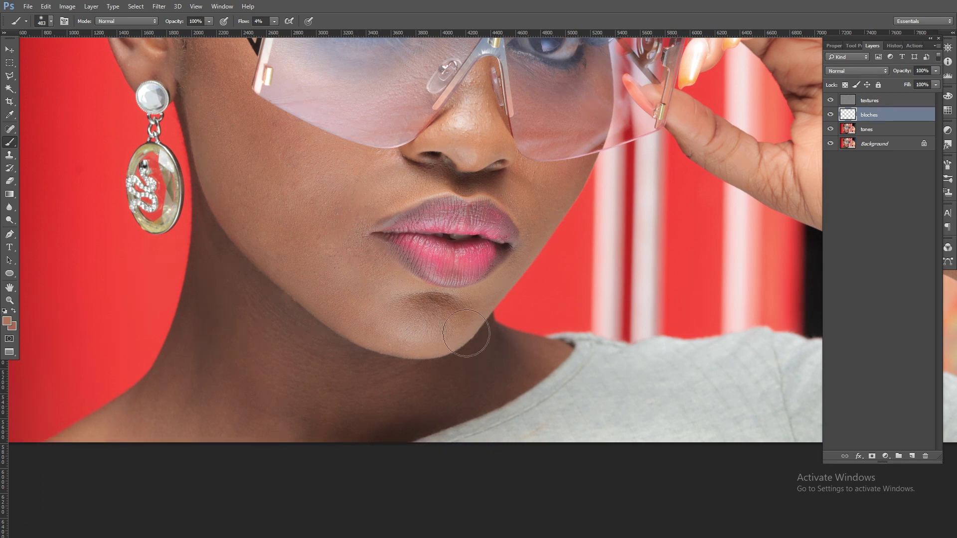
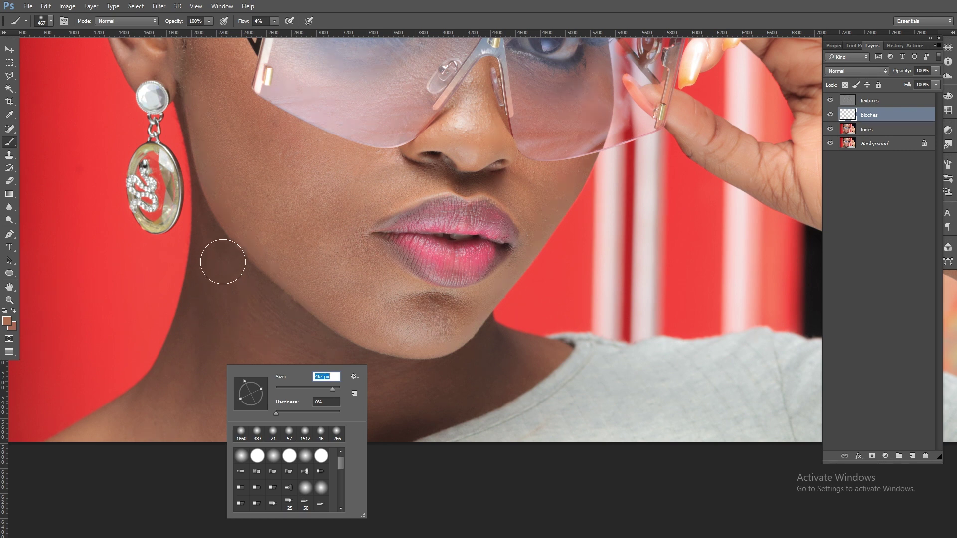
- Even out the uneven tones on the neck below the jaw with the soft brush, enlarging it to 514 px
click(222, 262)
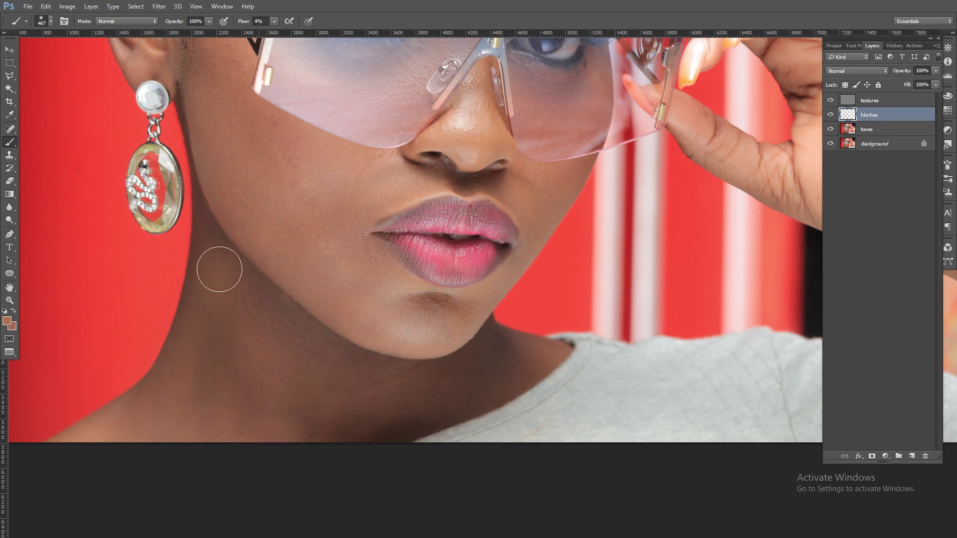
mouse_move(493, 350)
mouse_down()
mouse_move(402, 410)
mouse_move(318, 444)
mouse_move(526, 337)
mouse_move(491, 380)
mouse_move(391, 425)
mouse_move(263, 432)
mouse_move(293, 432)
mouse_move(246, 340)
mouse_move(206, 402)
mouse_move(214, 276)
mouse_move(190, 210)
mouse_move(264, 314)
mouse_up()
right_click(266, 309)
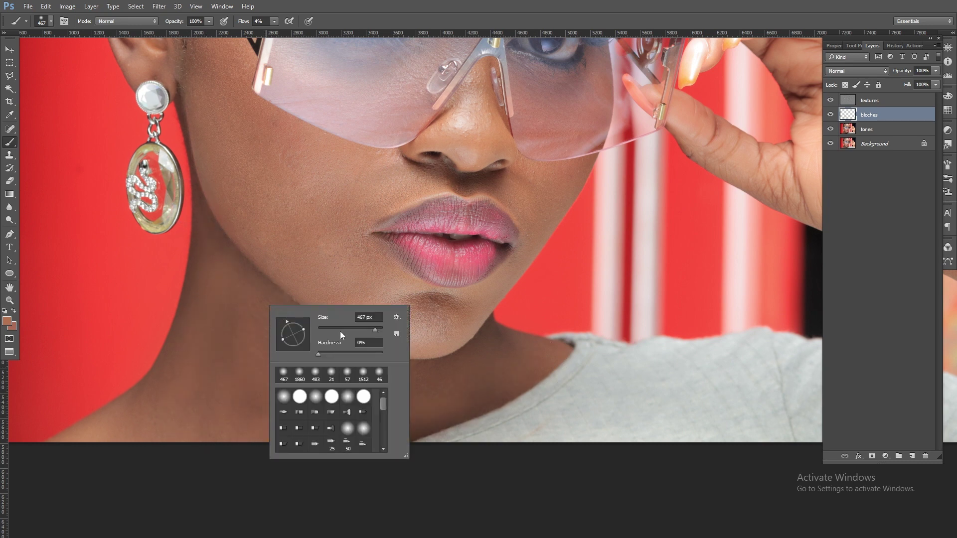
click(375, 328)
mouse_move(217, 277)
mouse_down()
mouse_move(252, 390)
mouse_move(216, 298)
mouse_move(259, 287)
mouse_move(359, 376)
mouse_move(253, 363)
mouse_move(376, 415)
mouse_move(328, 434)
mouse_move(476, 405)
mouse_move(362, 458)
mouse_move(541, 364)
mouse_move(230, 272)
mouse_move(201, 196)
mouse_move(167, 439)
mouse_move(227, 220)
mouse_move(224, 189)
mouse_move(192, 196)
mouse_move(257, 302)
mouse_move(200, 233)
mouse_move(320, 324)
mouse_move(233, 330)
mouse_move(206, 315)
mouse_move(78, 456)
mouse_move(125, 410)
mouse_move(480, 407)
mouse_up()
drag(434, 334, 437, 366)
- Sample the finger's skin tone and softly paint the uneven patches on the raised fingers with a 188 px brush
scroll(491, 250, up, 2)
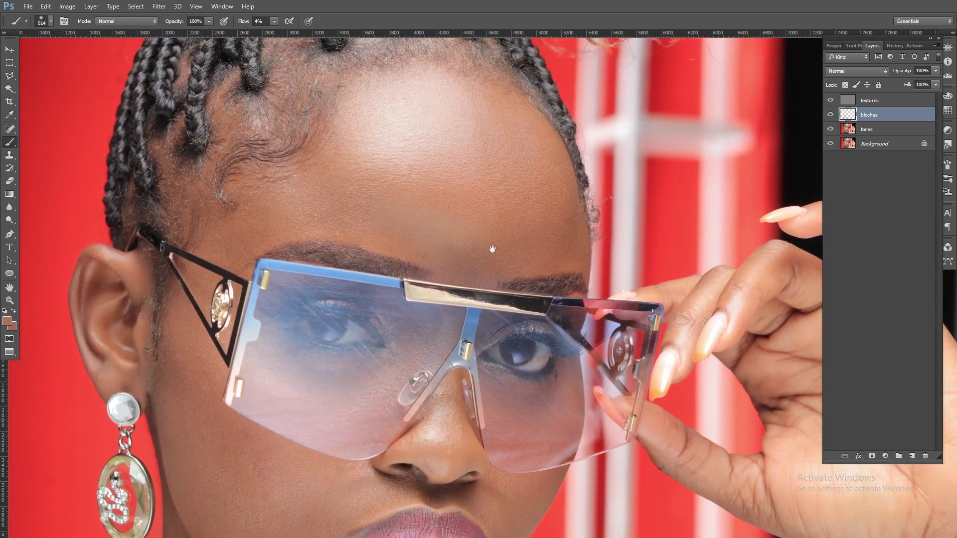
drag(609, 262, 346, 257)
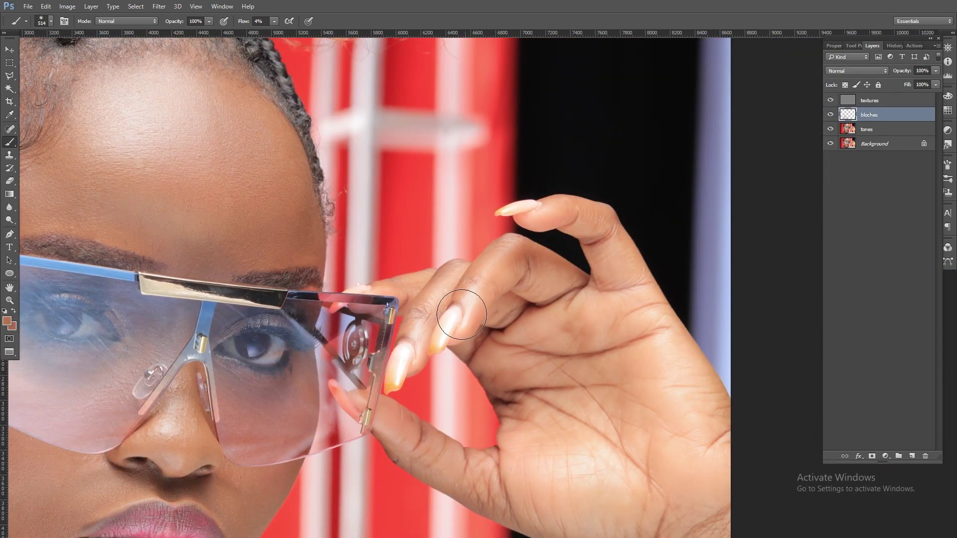
right_click(474, 292)
click(557, 313)
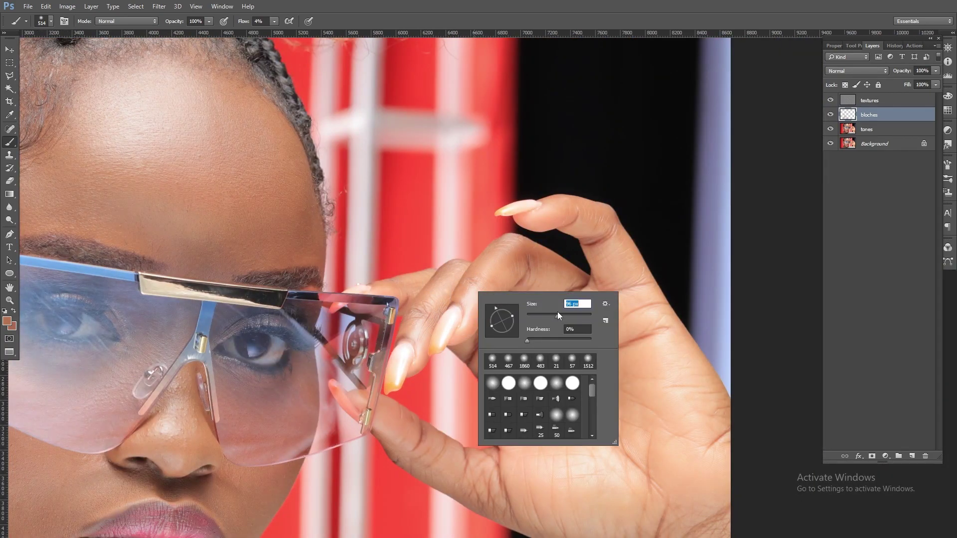
alt+click(504, 267)
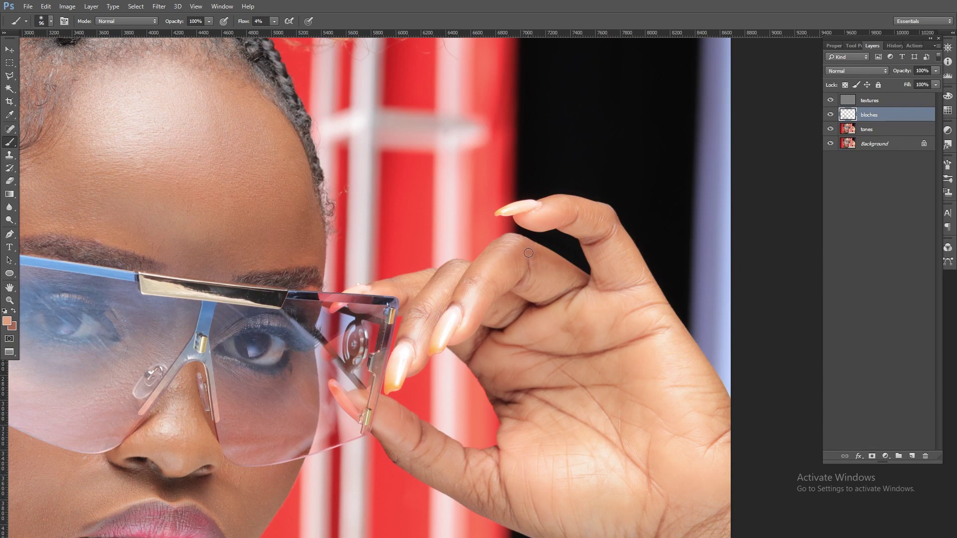
right_click(537, 267)
click(637, 292)
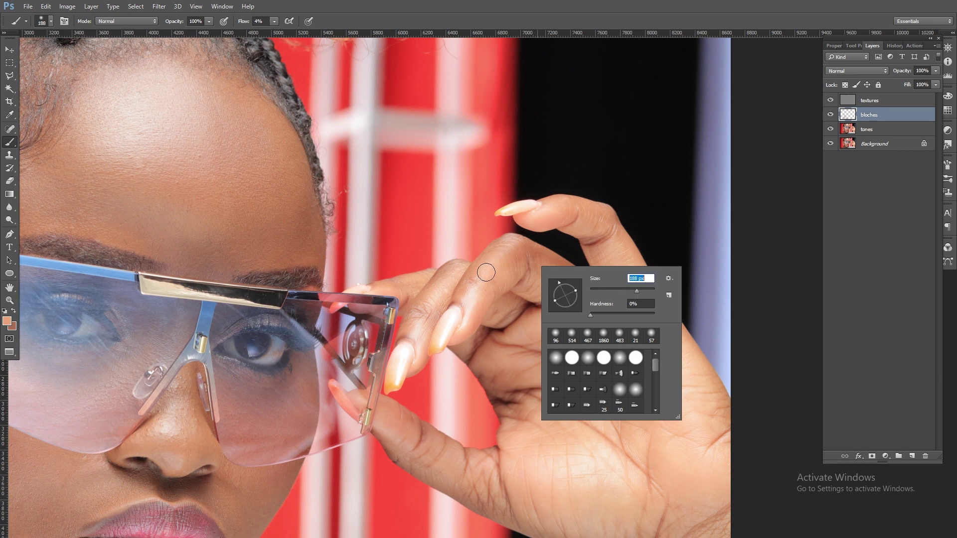
alt+click(502, 263)
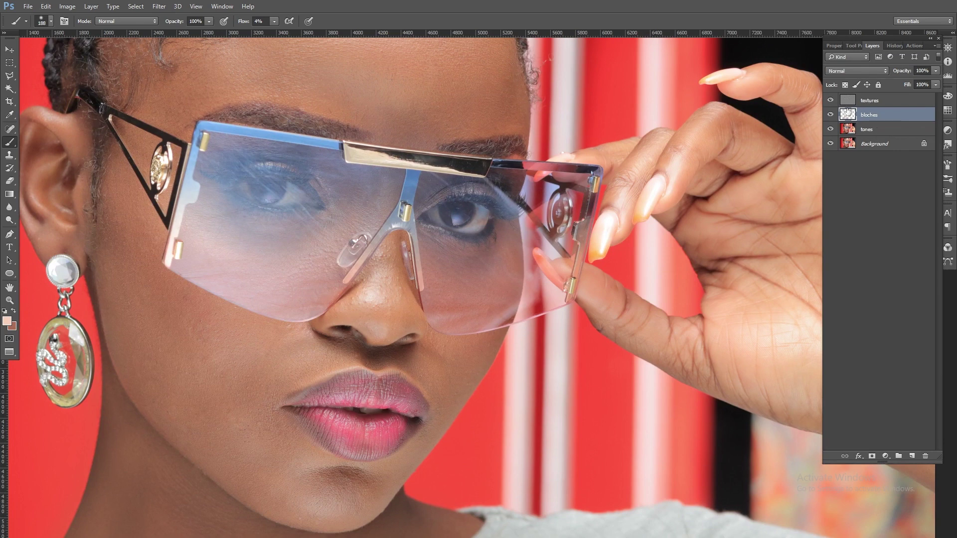
- Compare the whole portrait with and without the bloches layer to check the evened-out skin tones
key(alt+space)
alt+click(277, 211)
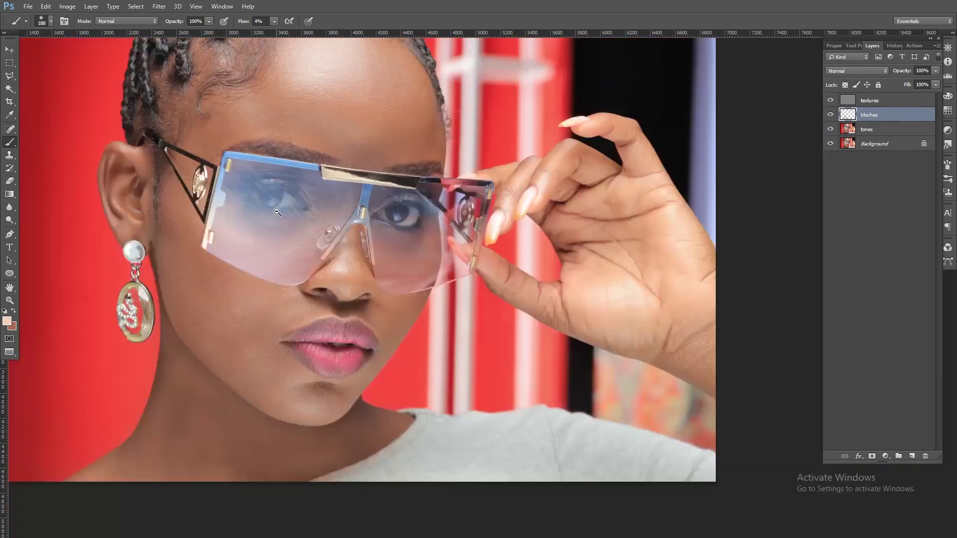
alt+click(277, 211)
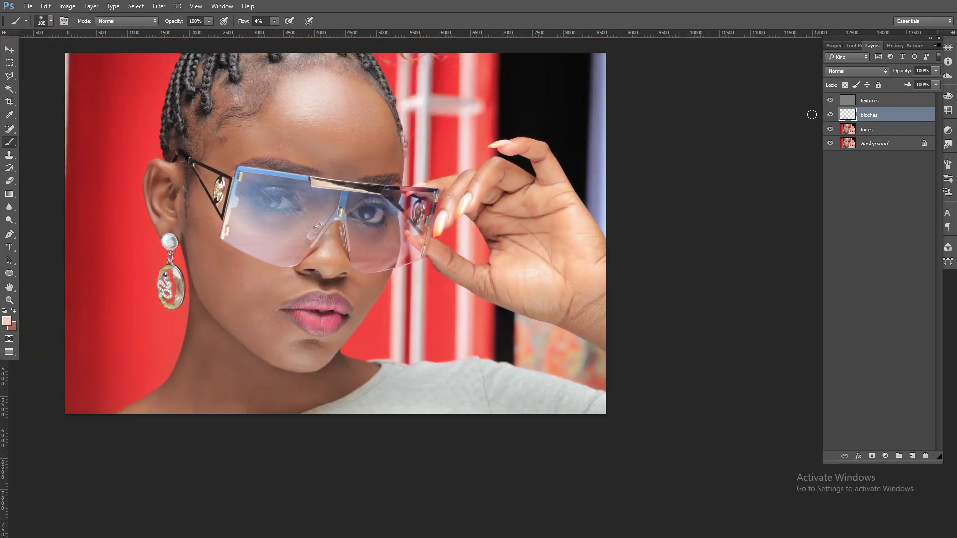
click(829, 115)
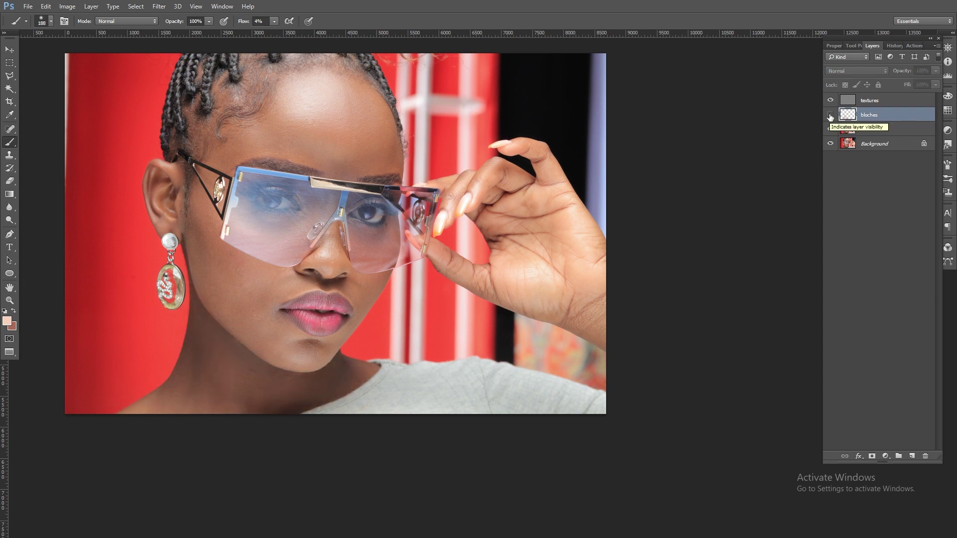
click(829, 115)
click(829, 115)
click(829, 115)
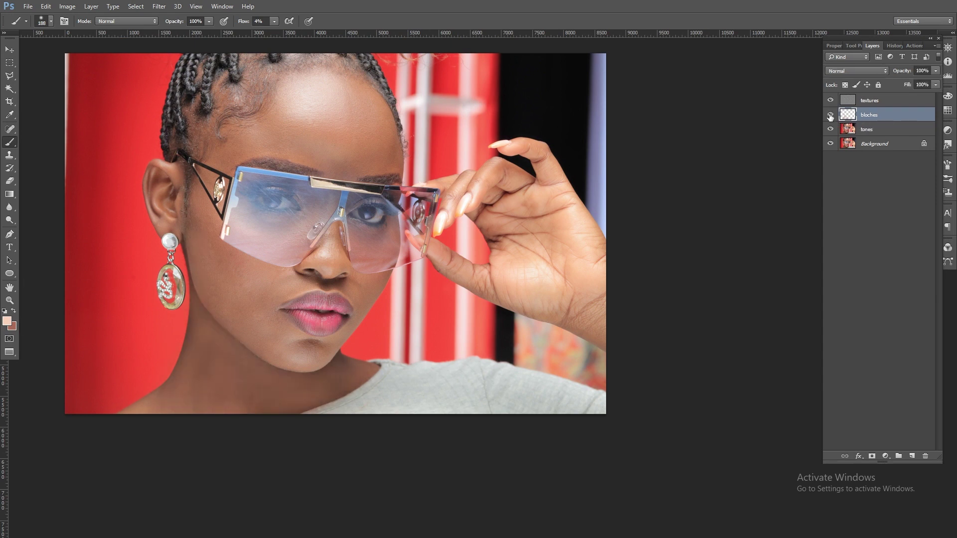
click(829, 115)
click(829, 115)
- Merge all visible layers into the Background and play the beauty frequency 24MP action on the merged image
click(892, 102)
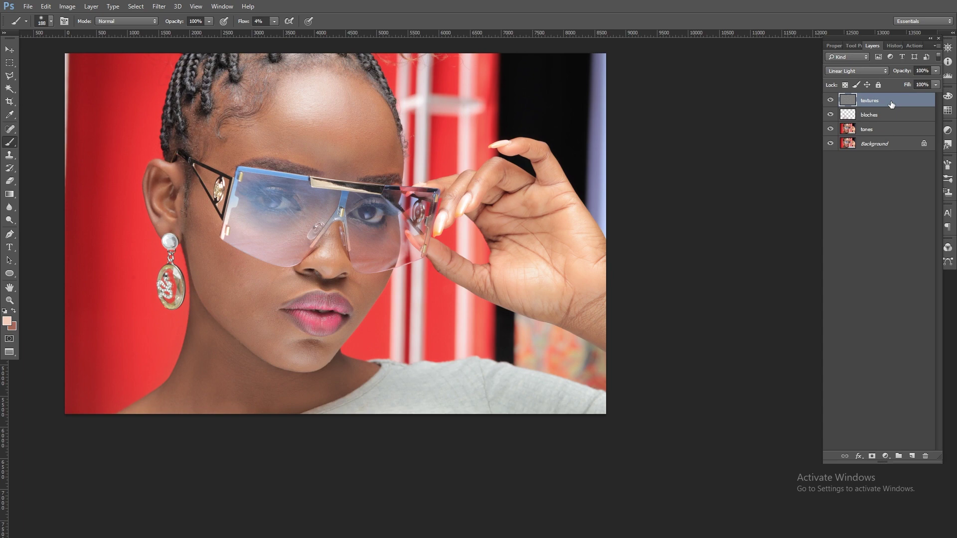
key(ctrl+shift+e)
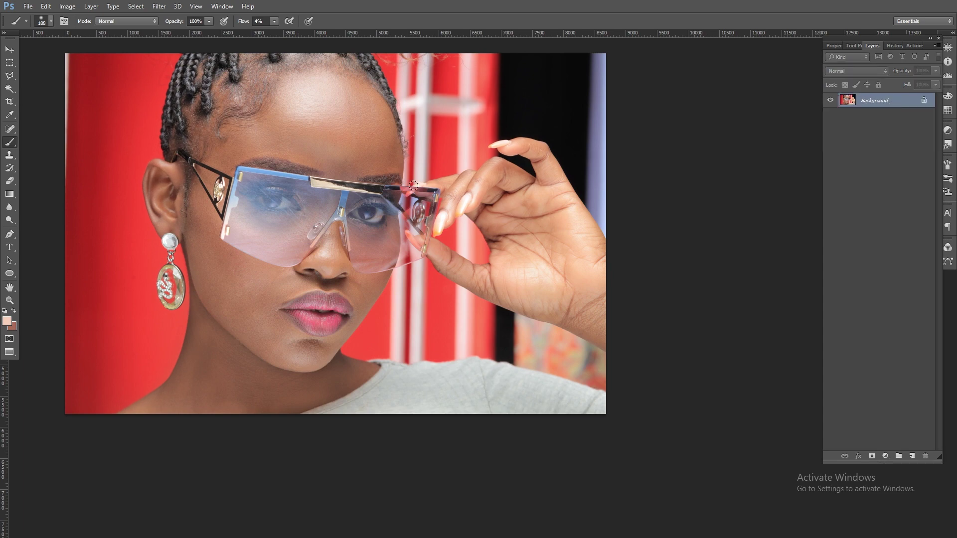
drag(282, 186, 337, 236)
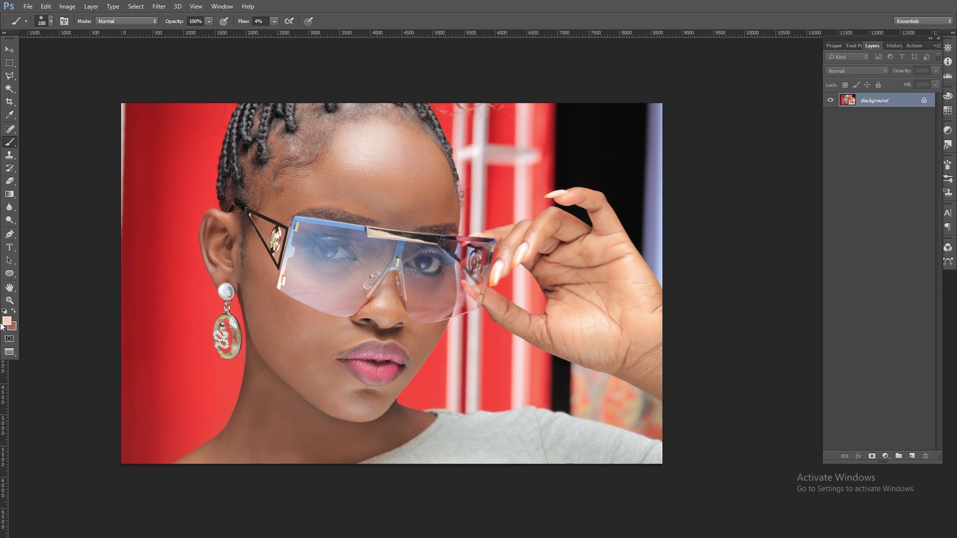
click(10, 300)
click(394, 183)
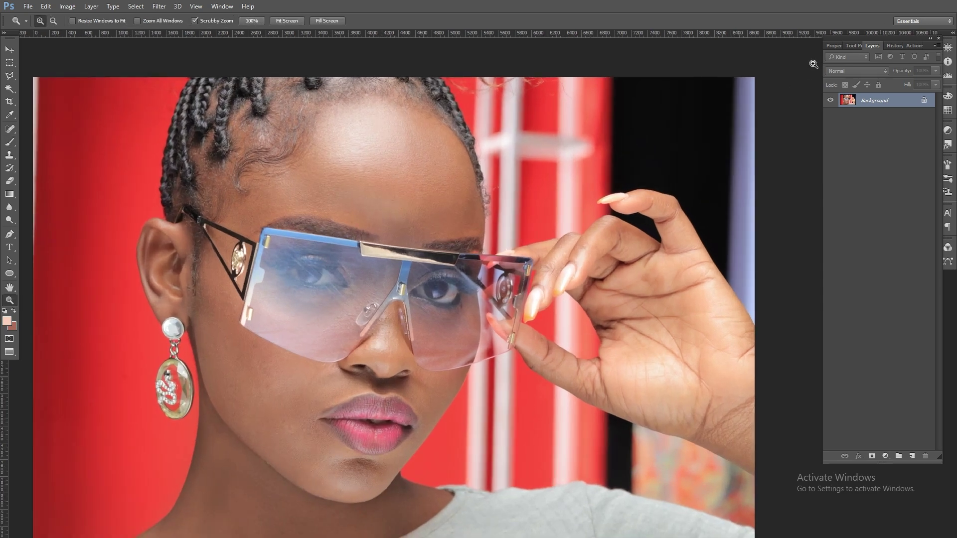
click(913, 45)
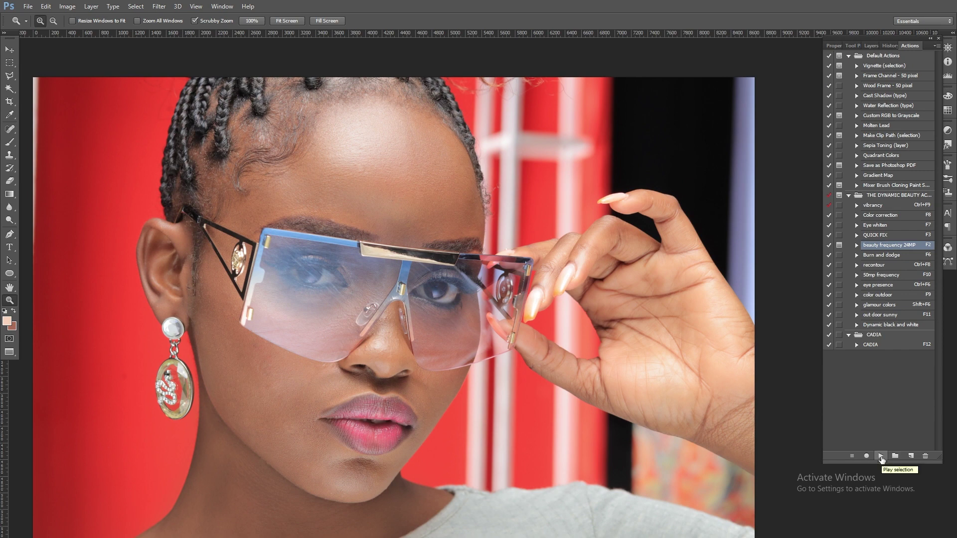
click(880, 456)
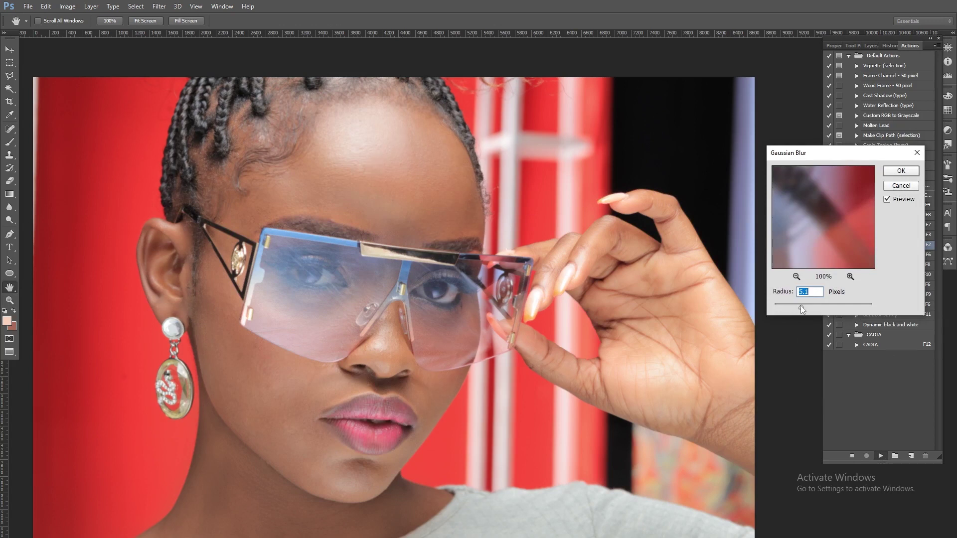
- Apply the action's Gaussian Blur with a 14.1 px radius and accept Apply Image with Subtract blending, scale 2 and offset 128
mouse_move(801, 309)
mouse_down()
mouse_move(778, 303)
mouse_move(803, 303)
mouse_up()
click(813, 307)
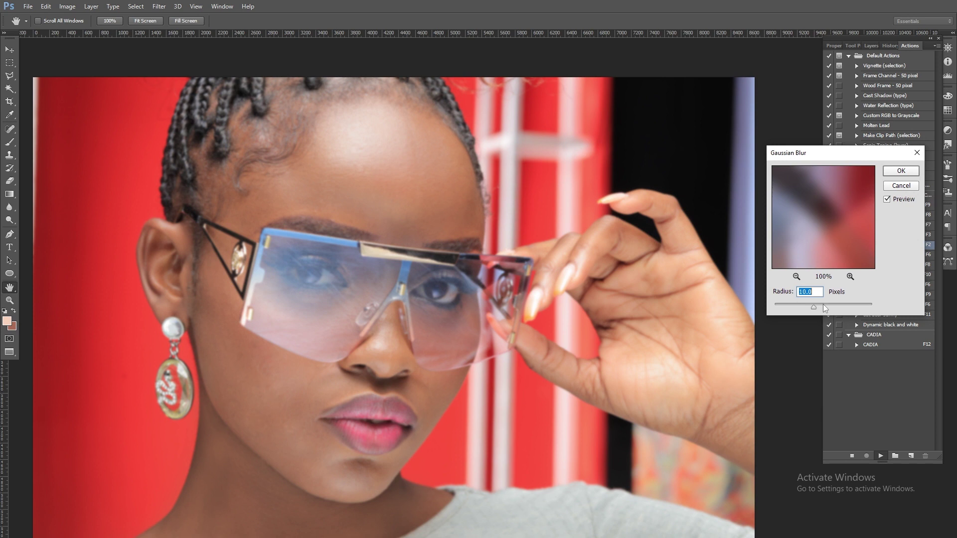
click(820, 304)
drag(820, 305, 817, 305)
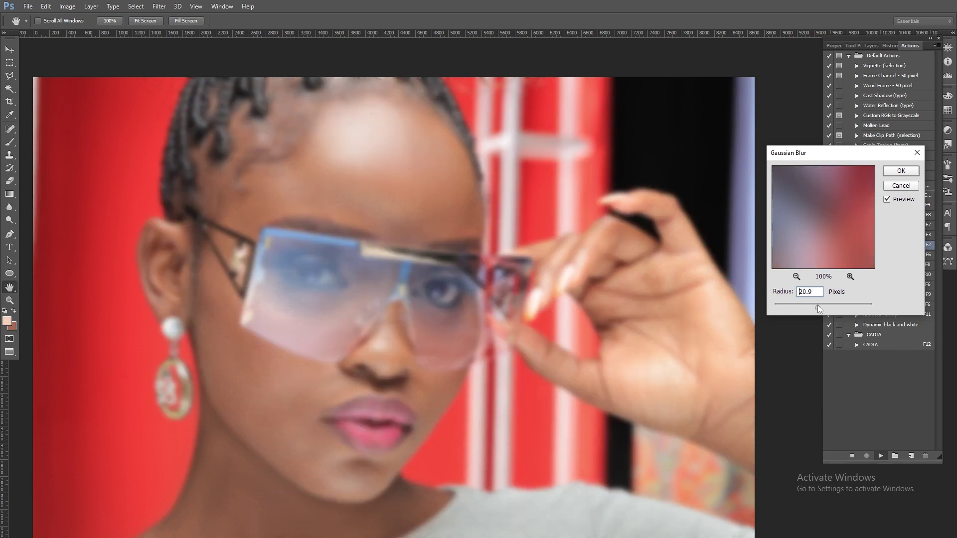
click(427, 170)
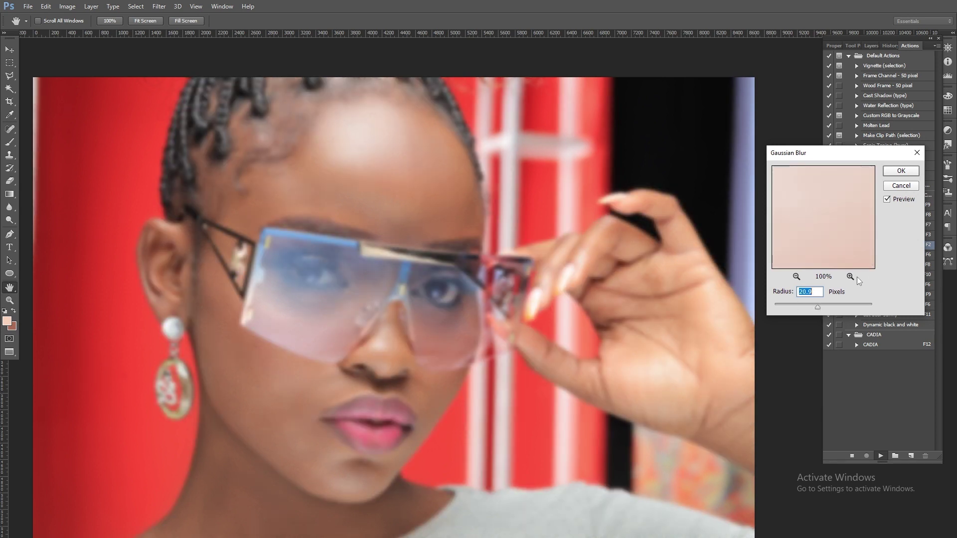
click(796, 276)
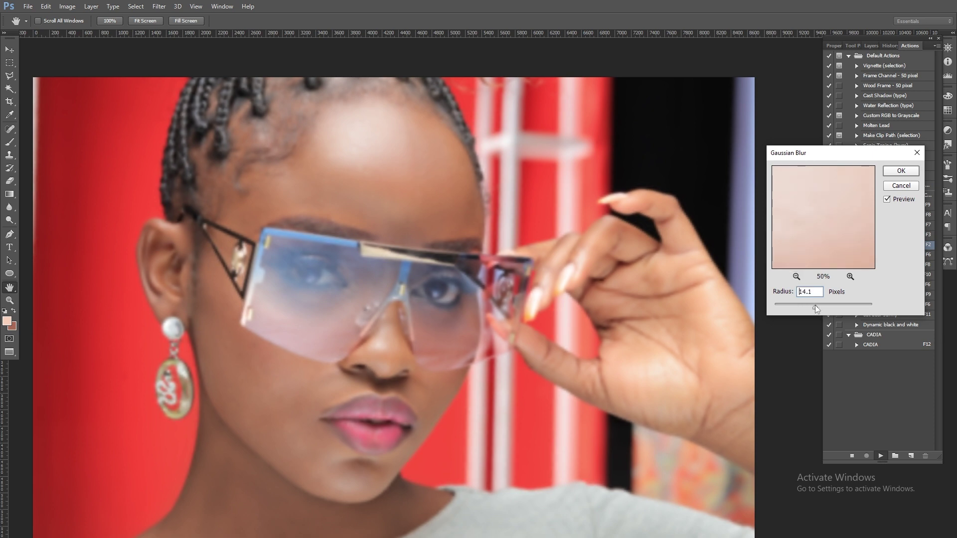
drag(814, 304, 815, 304)
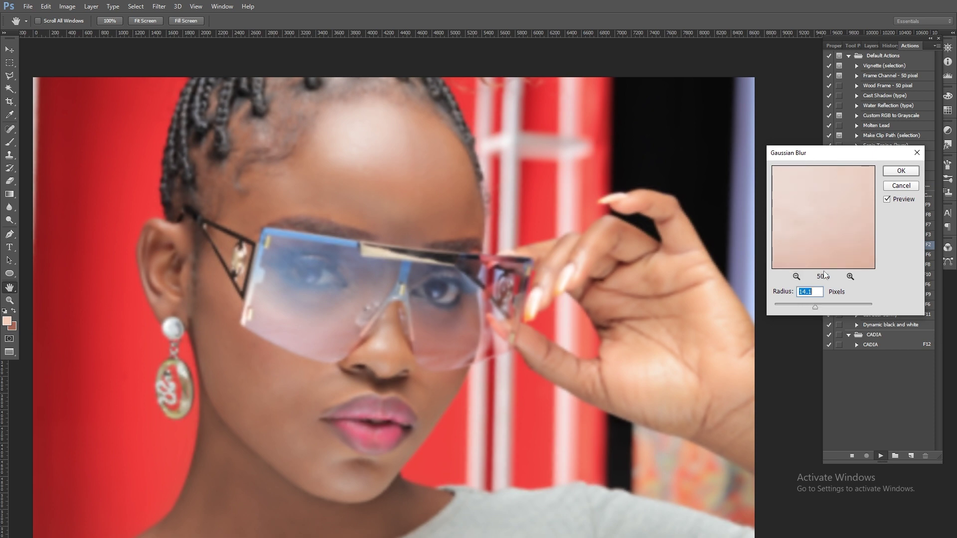
click(901, 170)
key(z)
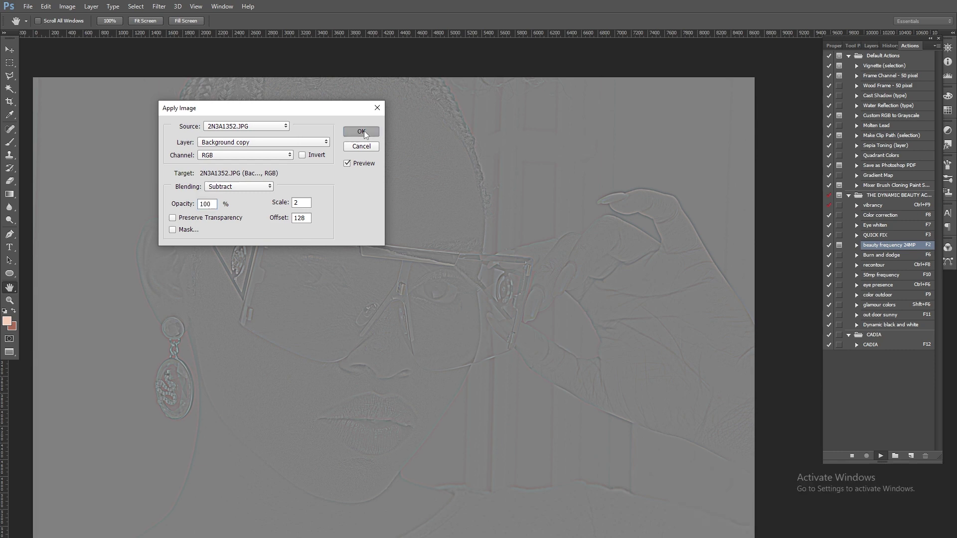
click(361, 132)
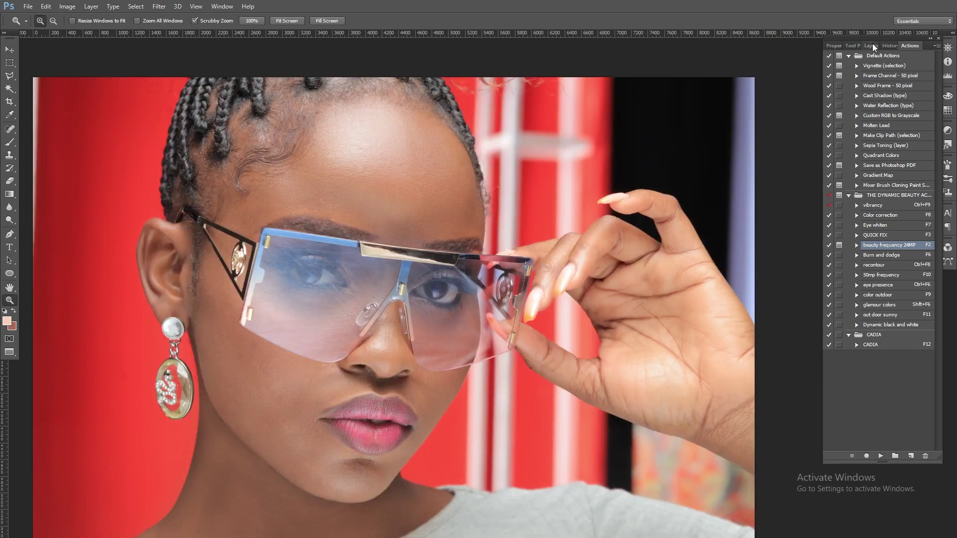
- Rename the Background copy layer as Tones and the Background copy 2 layer as texture
click(872, 46)
click(869, 116)
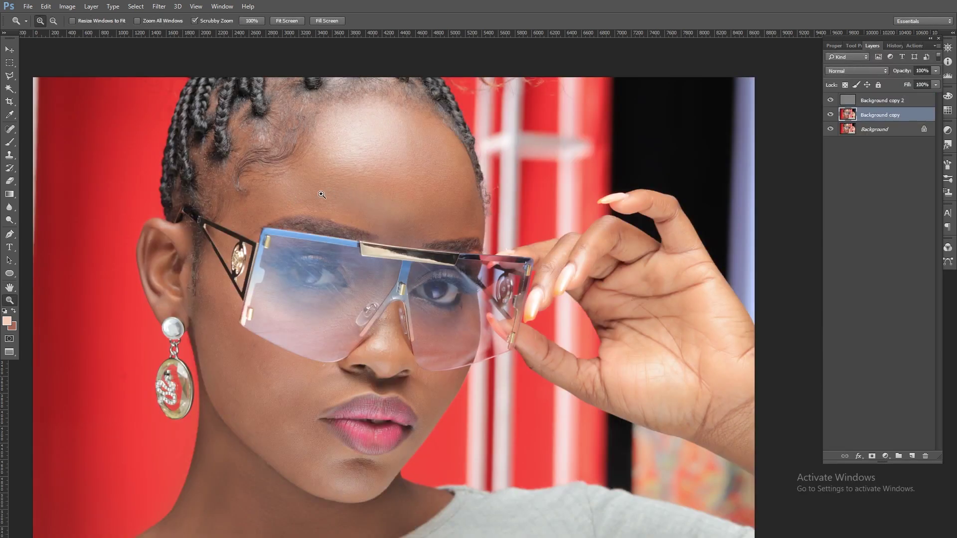
drag(390, 186, 392, 200)
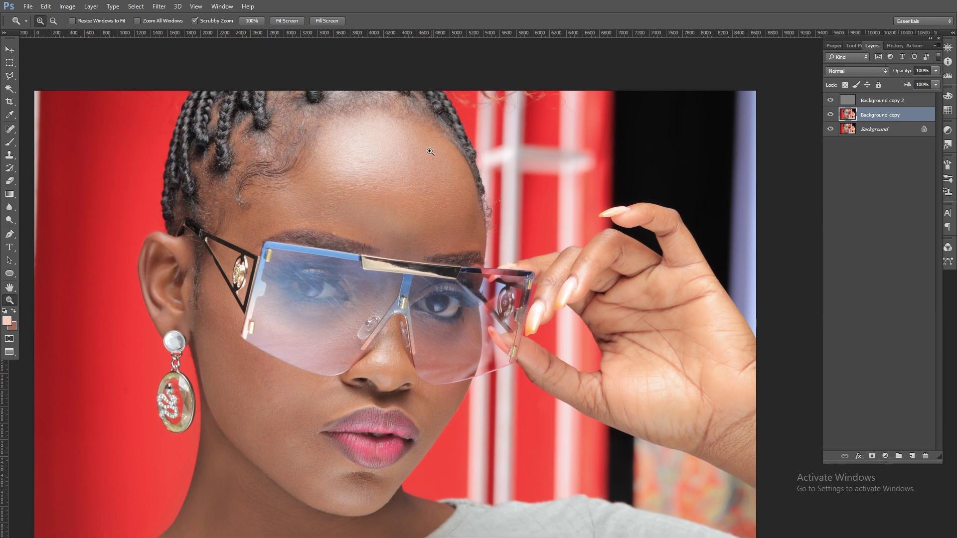
double_click(876, 115)
text(Tones)
double_click(876, 101)
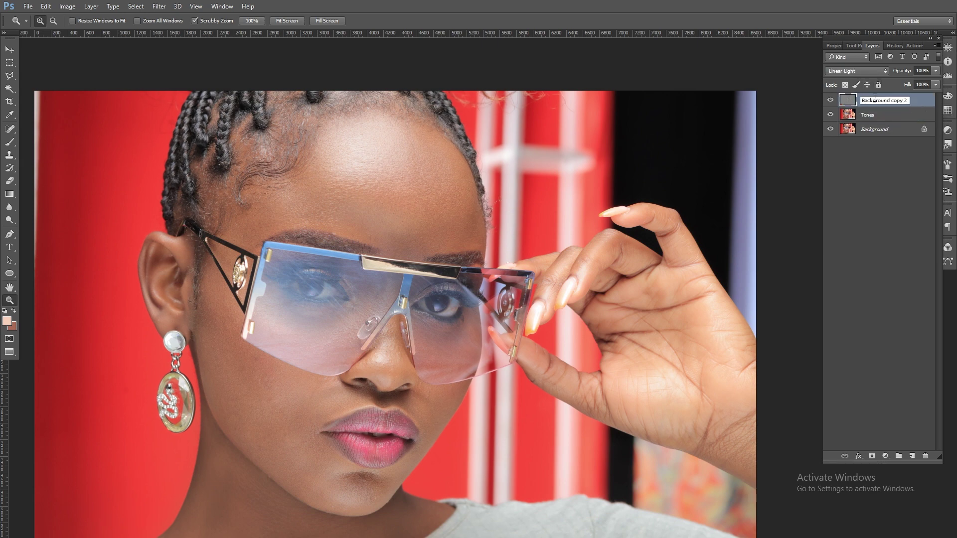
key(BackSpace)
key(BackSpace)
key(BackSpace)
key(BackSpace)
key(BackSpace)
key(Delete)
- On the Tones layer, outline the forehead skin between hairline and eyebrows with the freehand Lasso at an 18 px feather
click(878, 117)
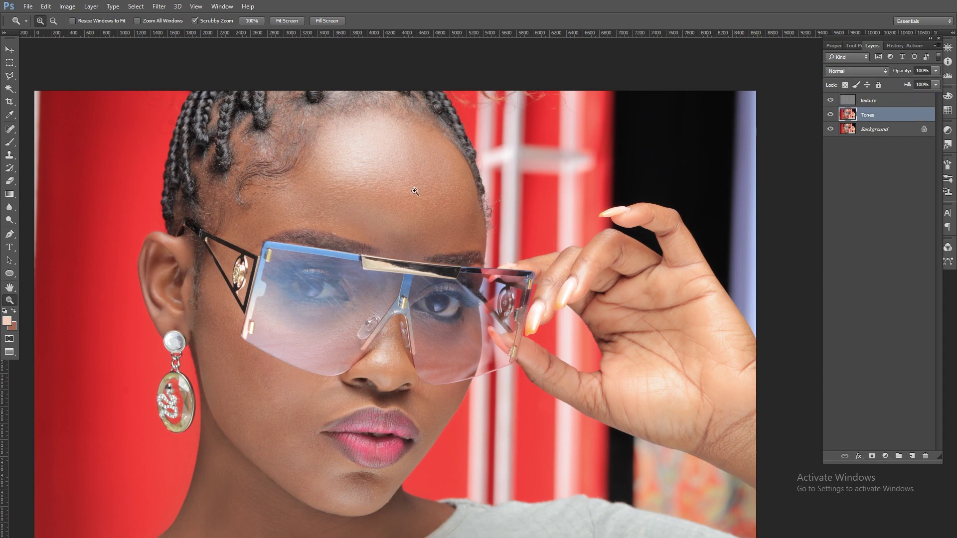
click(10, 76)
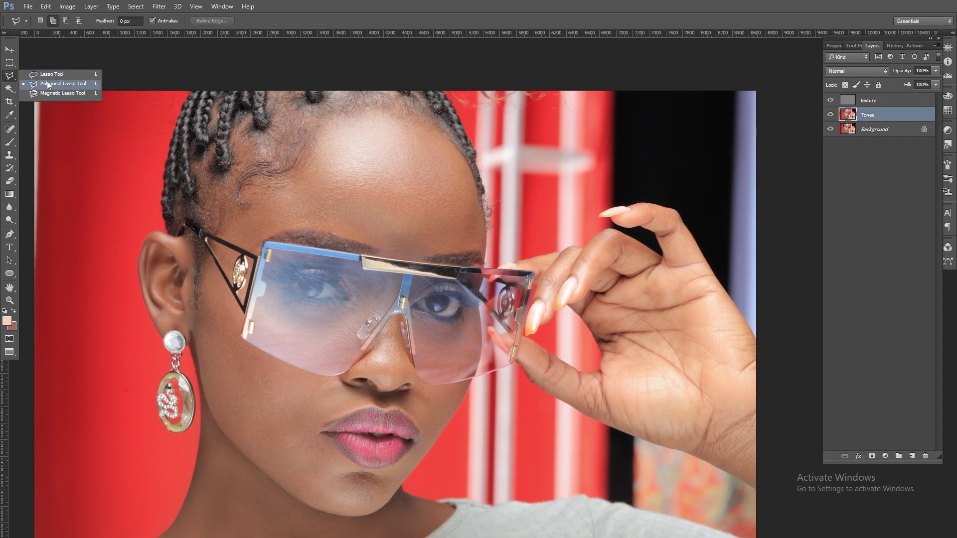
click(46, 74)
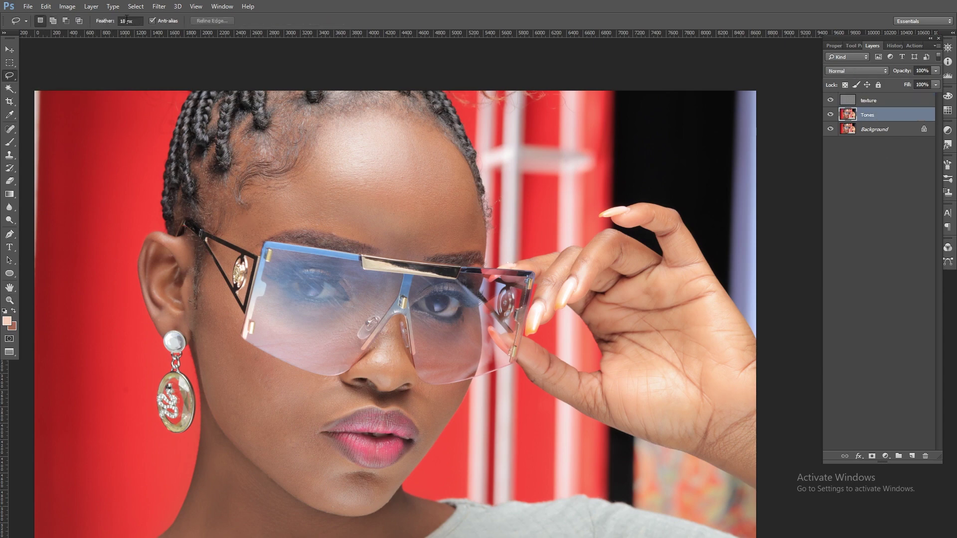
key(z)
click(306, 187)
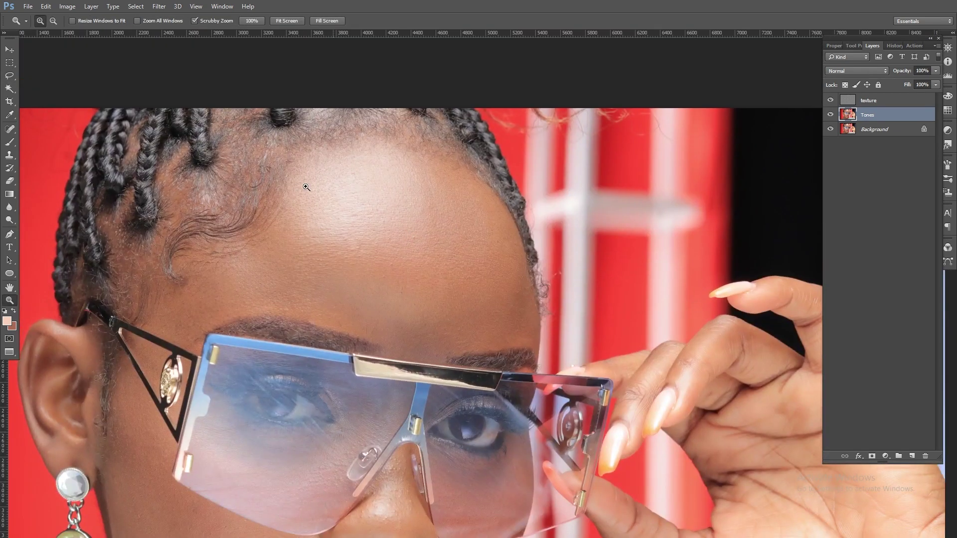
click(391, 199)
key(l)
drag(300, 160, 261, 148)
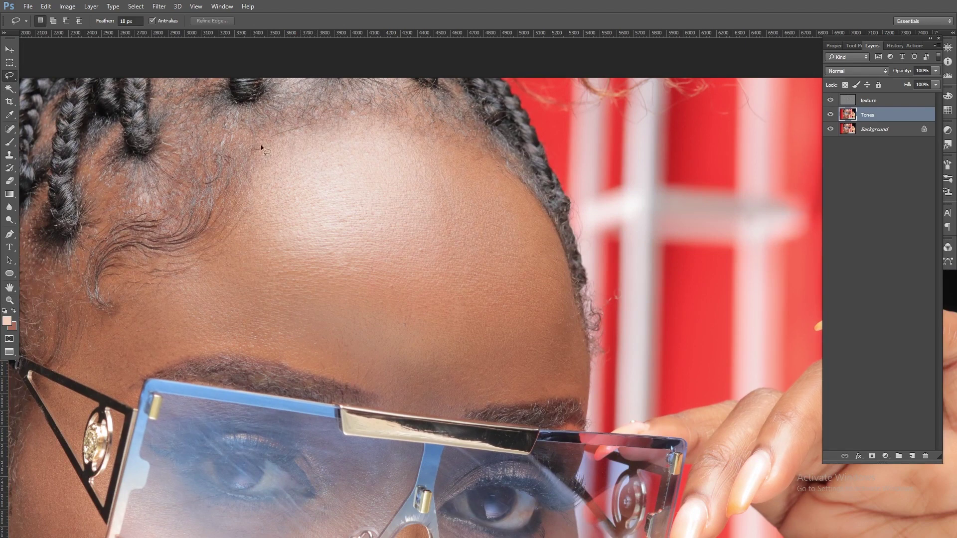
mouse_move(205, 254)
mouse_down()
mouse_move(111, 357)
mouse_move(221, 336)
mouse_move(418, 385)
mouse_move(522, 378)
mouse_move(537, 219)
mouse_up()
drag(420, 136, 339, 130)
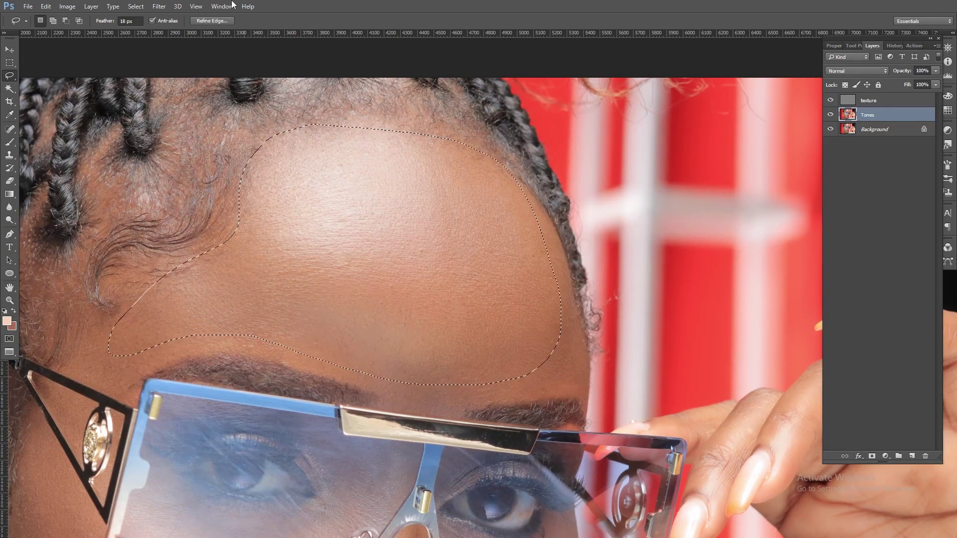
- Blur the selected forehead skin on the Tones layer with a 48.3 px Gaussian Blur and deselect it
click(178, 6)
mouse_move(159, 6)
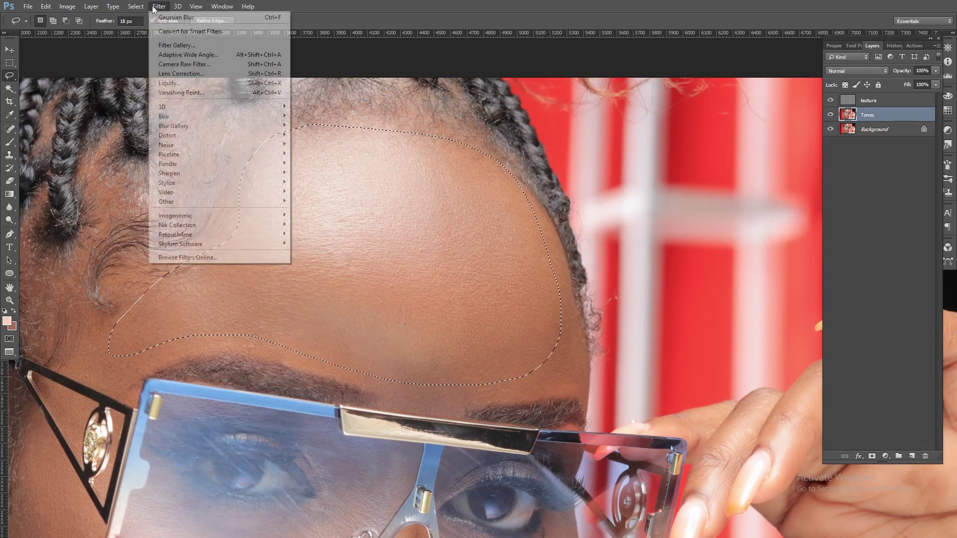
mouse_move(171, 118)
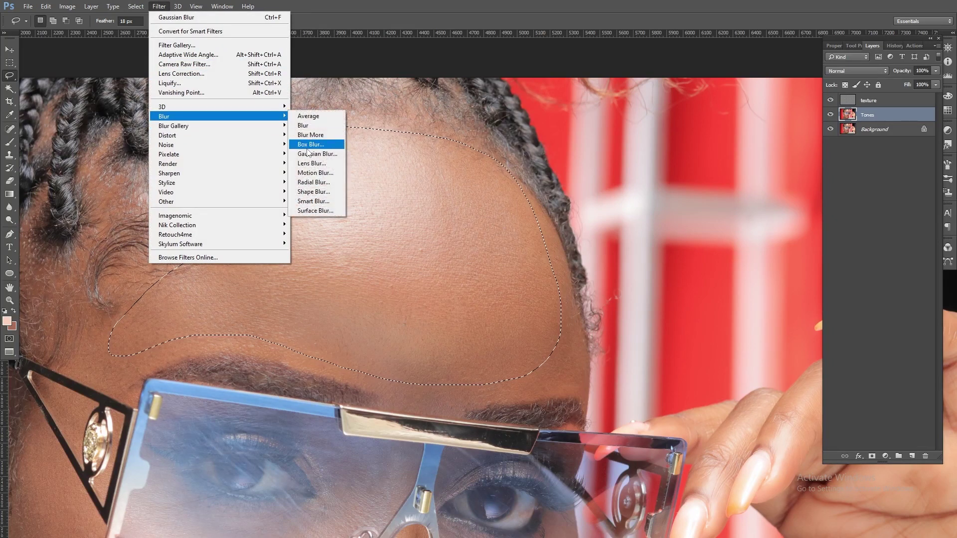
click(315, 154)
drag(825, 307, 828, 307)
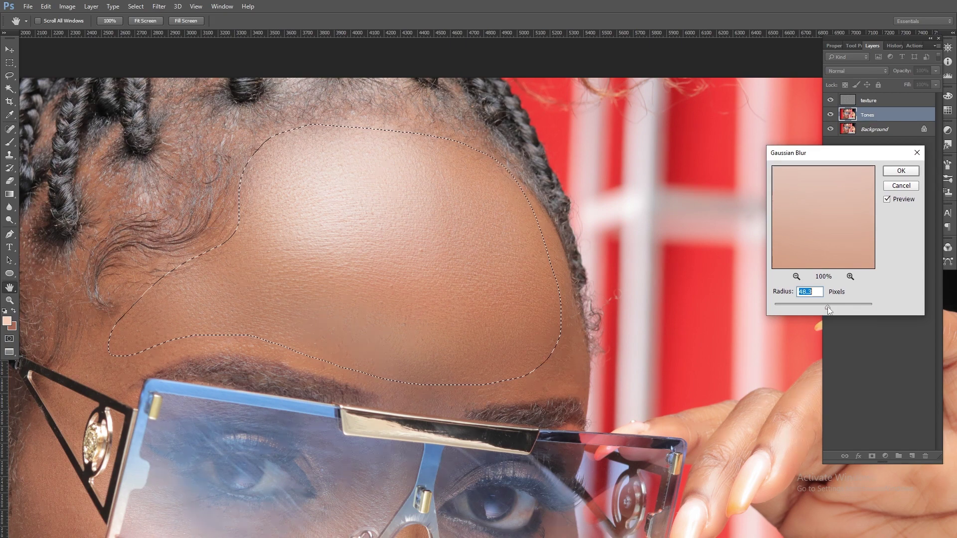
click(900, 171)
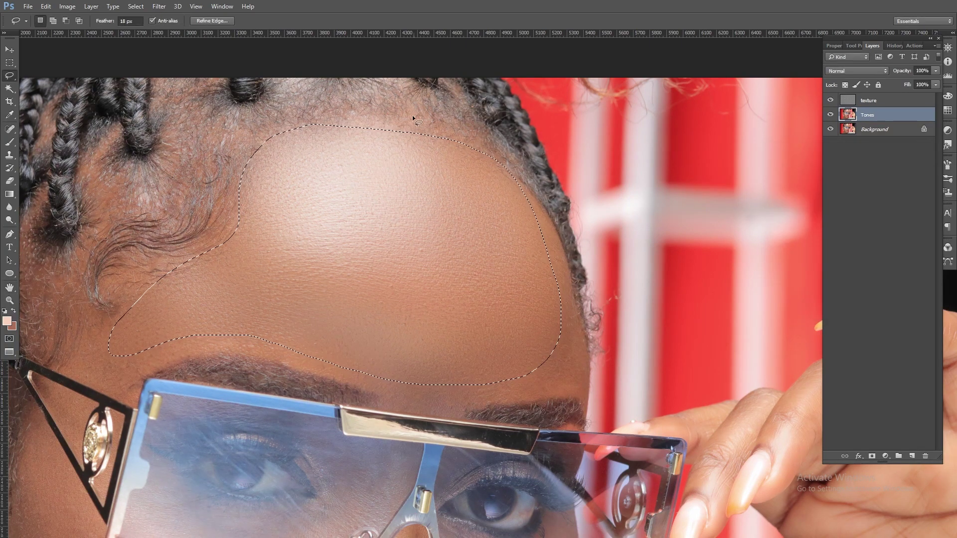
key(ctrl+d)
- Outline the earring-side cheek with the Lasso, from the temple along the jaw to the mouth corner and below the glasses
drag(142, 352, 365, 57)
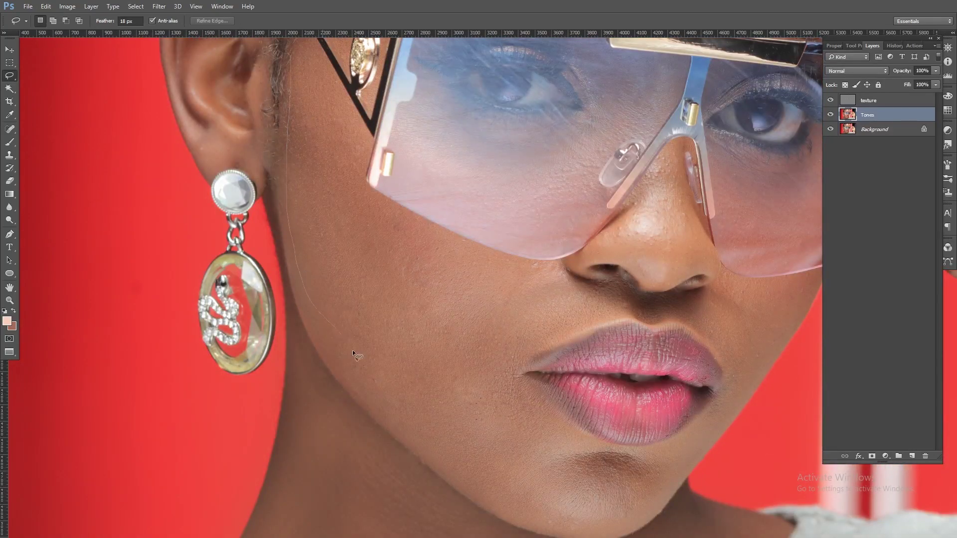
drag(496, 428, 532, 333)
drag(311, 93, 309, 90)
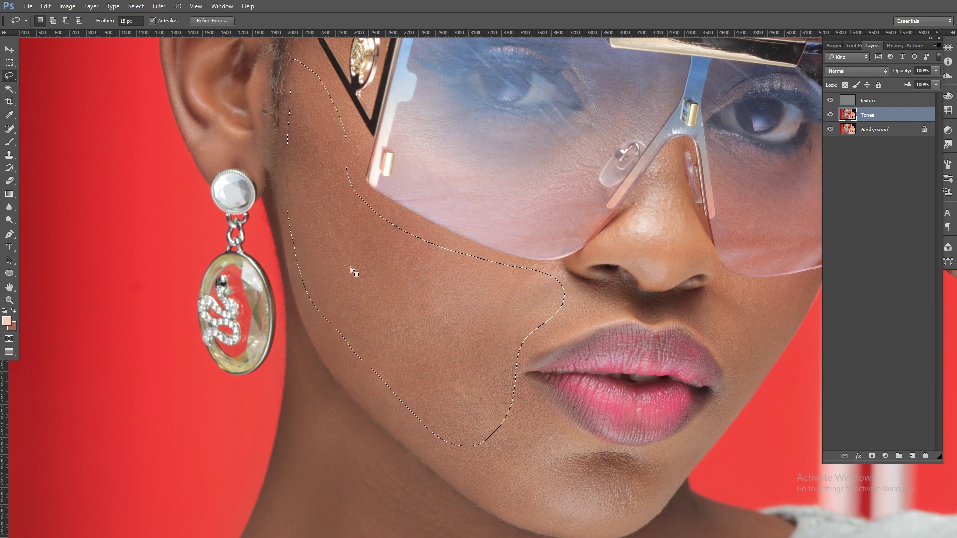
- Blur the selected cheek on the Tones layer with an 80.6 px Gaussian Blur and clear the selection
click(158, 6)
mouse_move(189, 116)
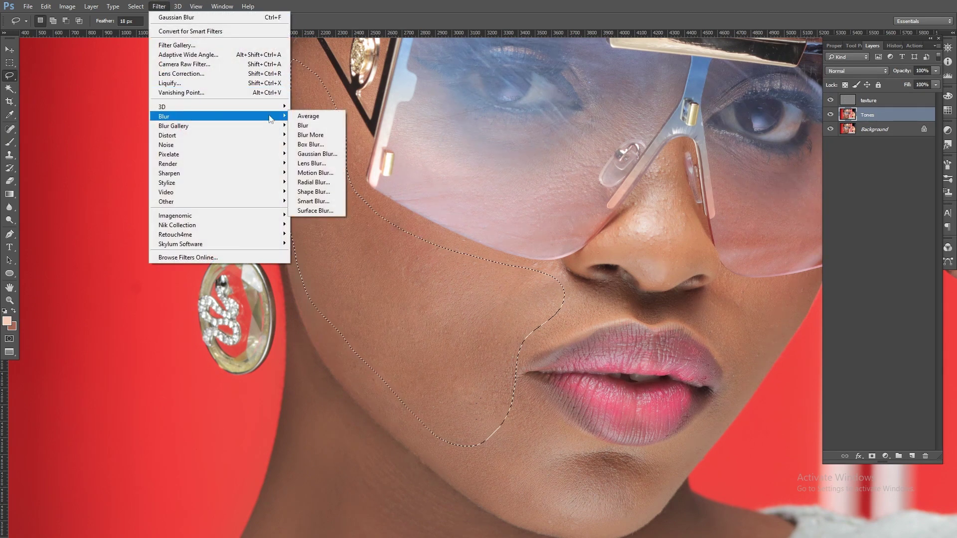
click(327, 153)
drag(827, 307, 850, 309)
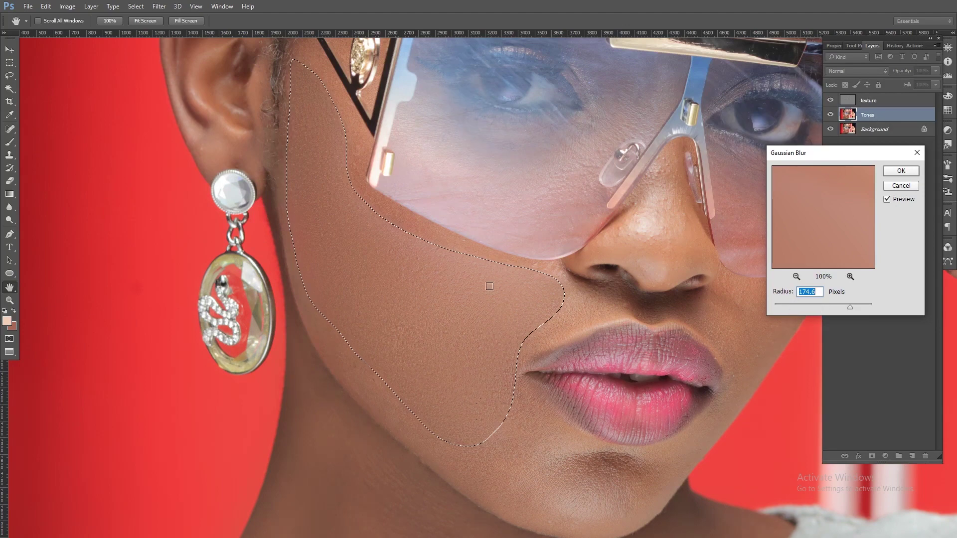
drag(848, 301, 829, 306)
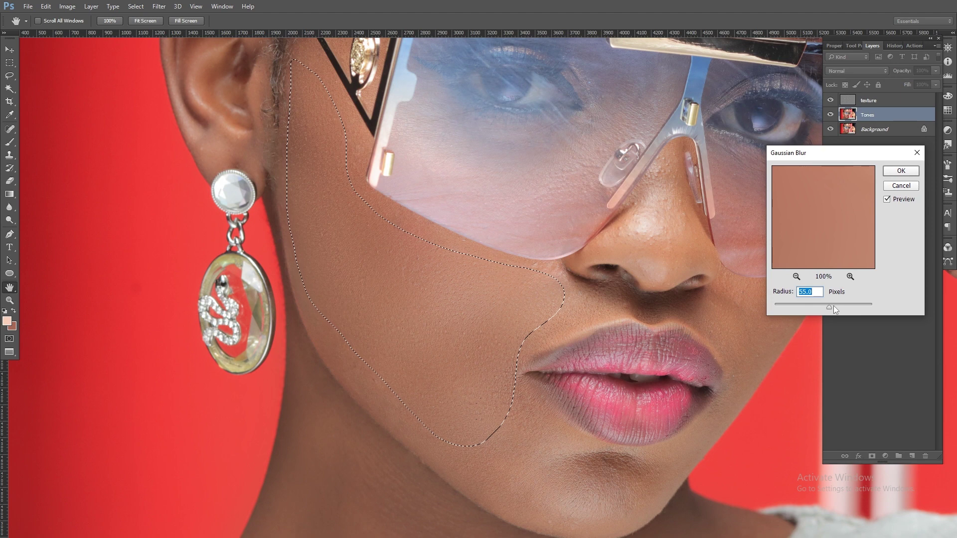
click(833, 306)
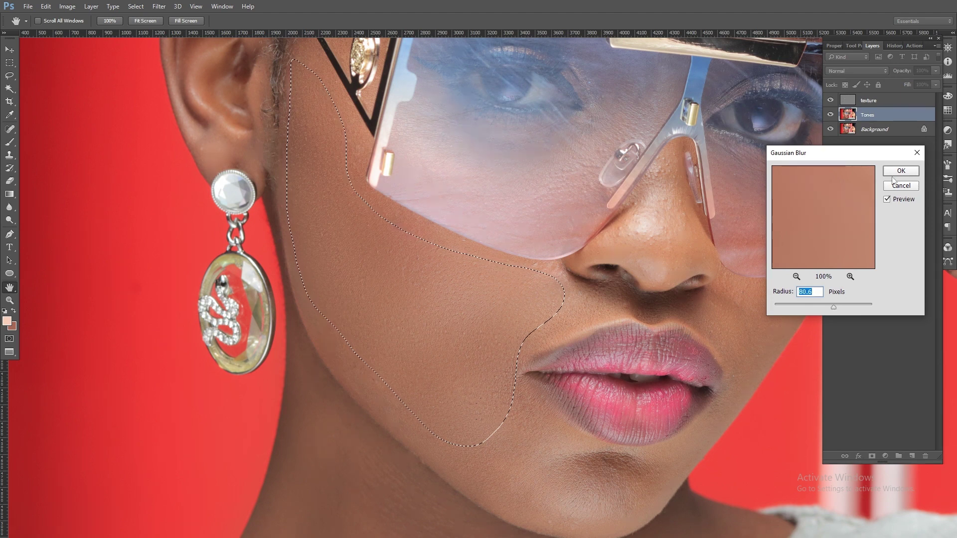
key(Return)
key(ctrl+d)
- Outline the skin along the jawline and chin below the lips with the Lasso and dismiss the Backblaze backup notice
drag(759, 445, 529, 233)
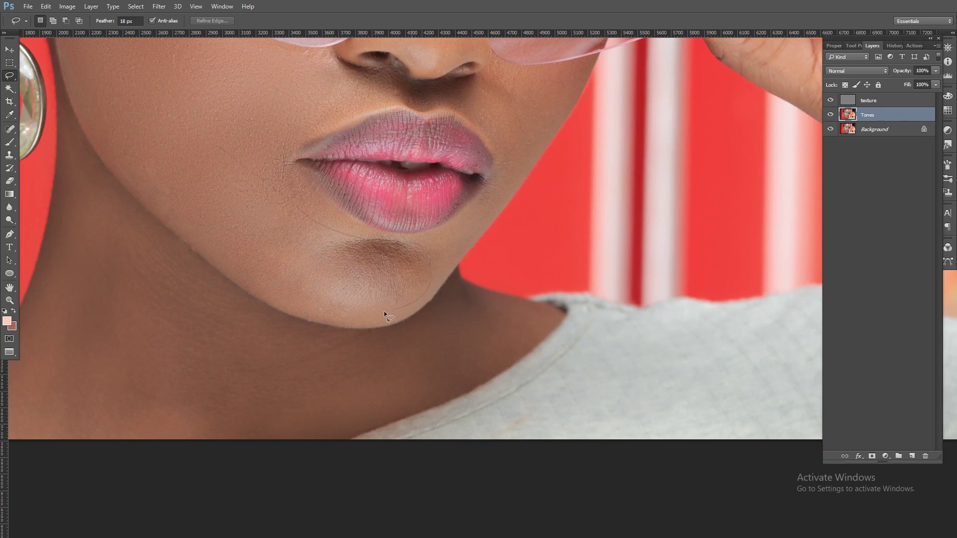
drag(106, 132, 116, 118)
click(161, 7)
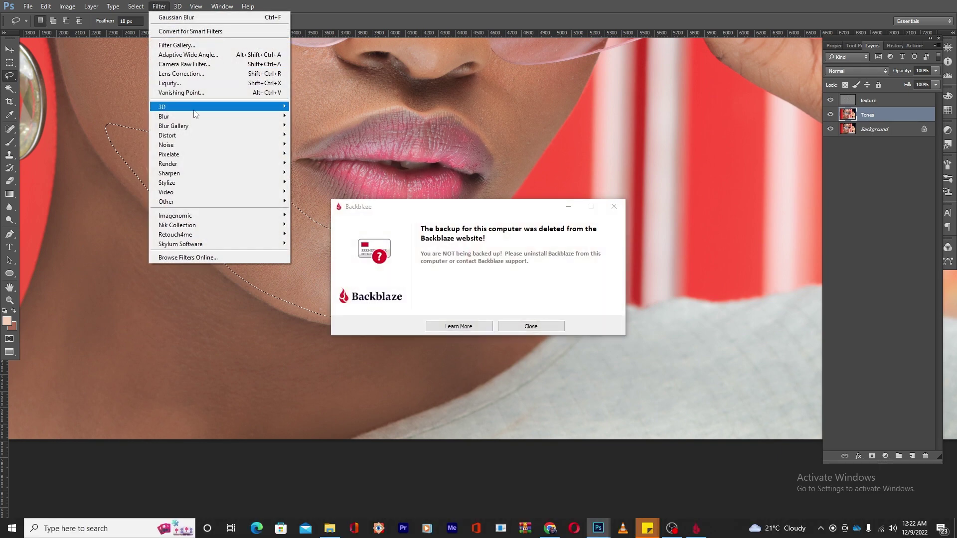
click(614, 206)
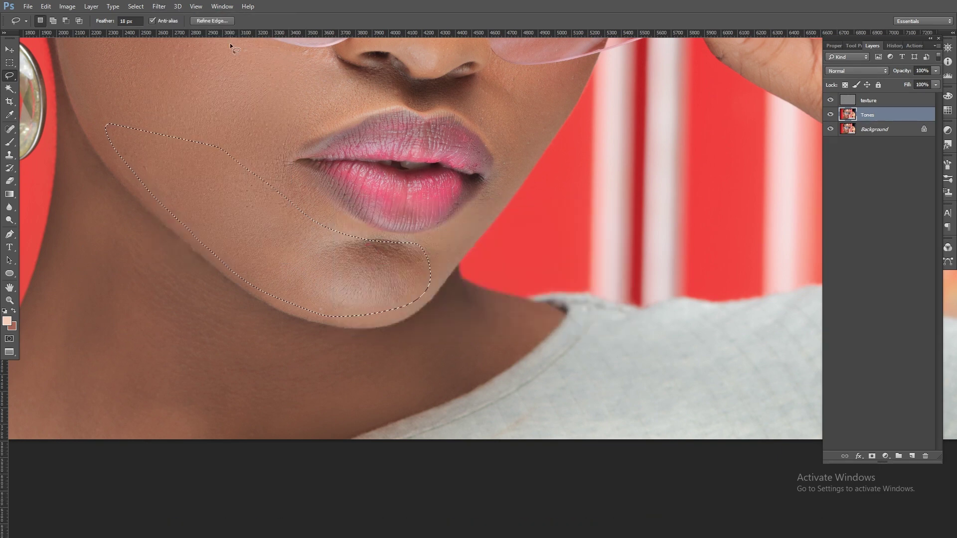
- Blur the selected jawline and chin skin with a 33.2 px Gaussian Blur and clear the selection
click(159, 6)
mouse_move(182, 118)
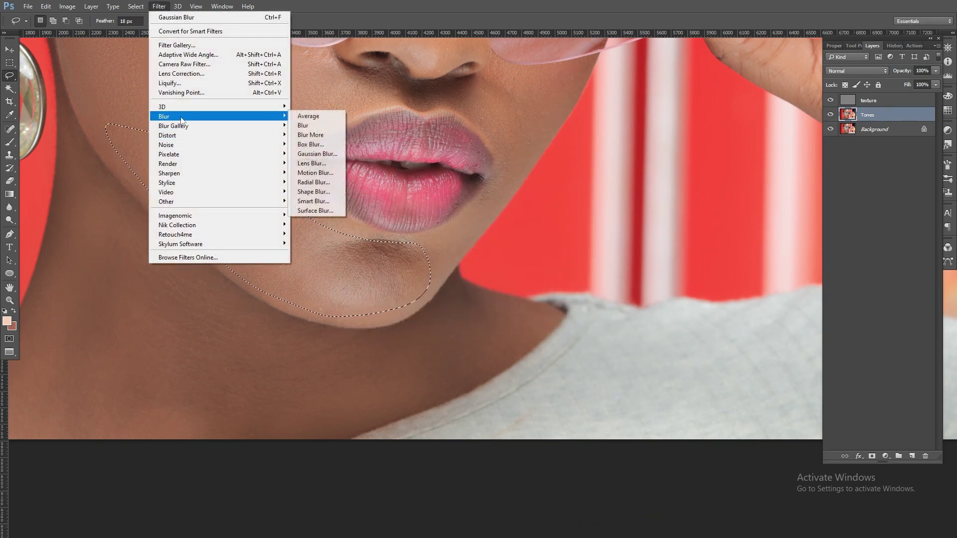
click(317, 153)
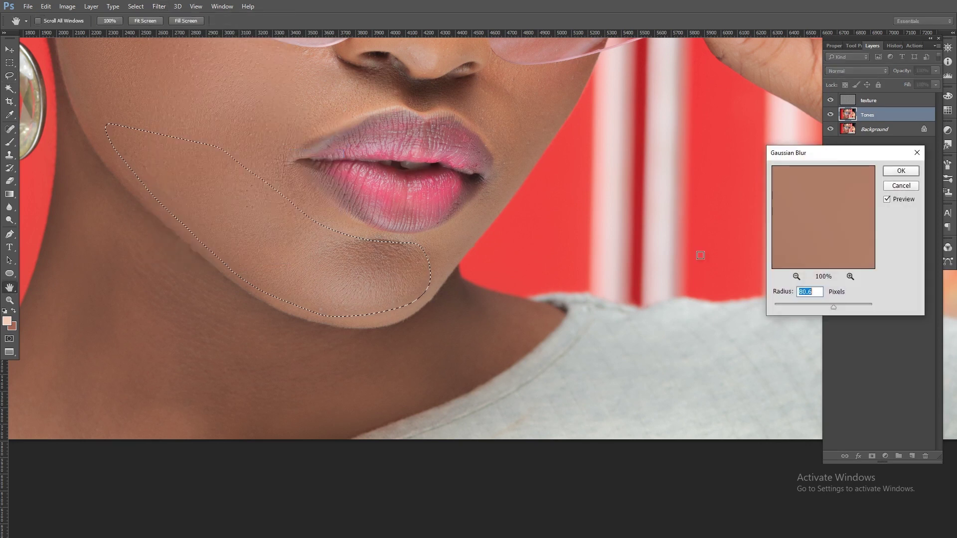
mouse_move(832, 304)
mouse_down()
mouse_move(792, 306)
mouse_move(822, 304)
mouse_up()
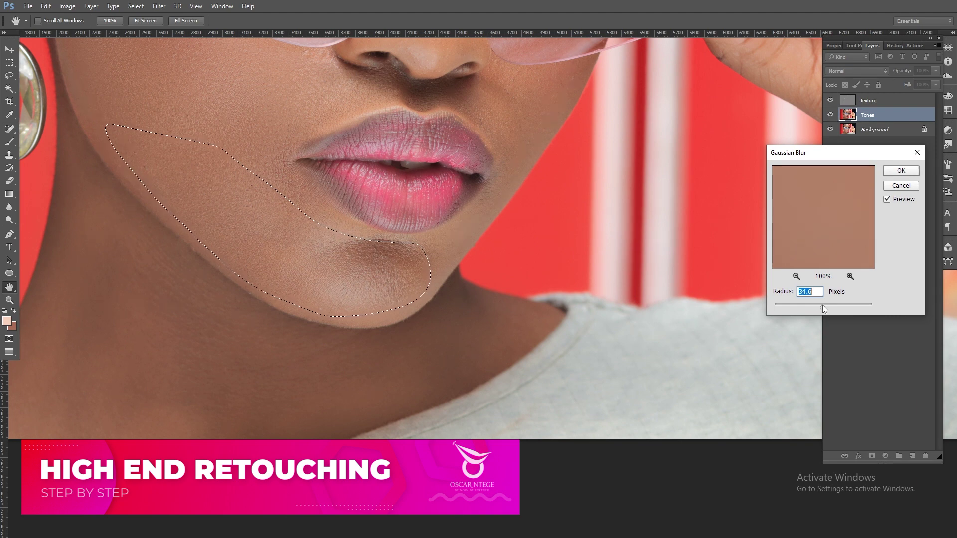
click(900, 171)
key(l)
key(ctrl+d)
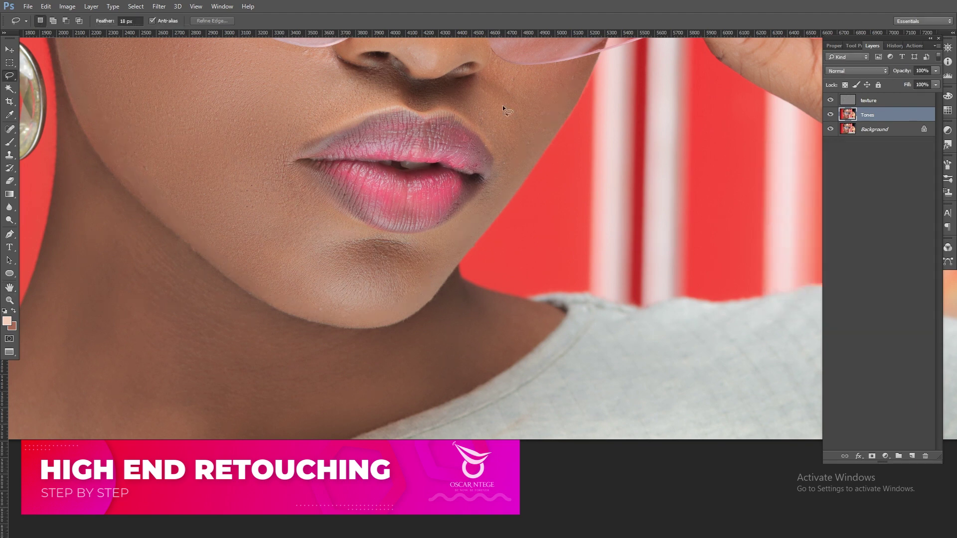
- Lasso the under-eye skin behind the hand-side lens of the glasses and smooth it with a 33.2 px Gaussian Blur
drag(502, 105, 478, 300)
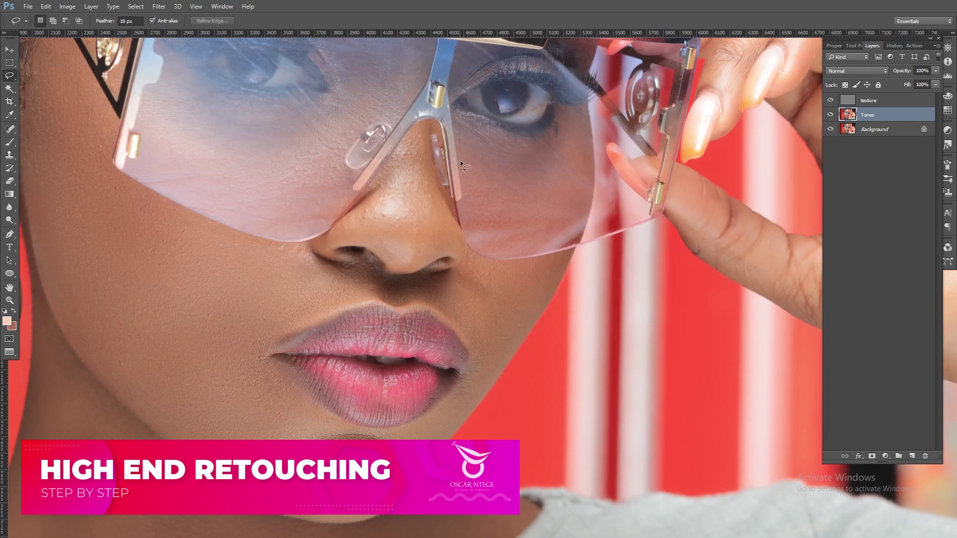
drag(473, 237, 530, 247)
drag(524, 158, 465, 126)
key(ctrl+alt+f)
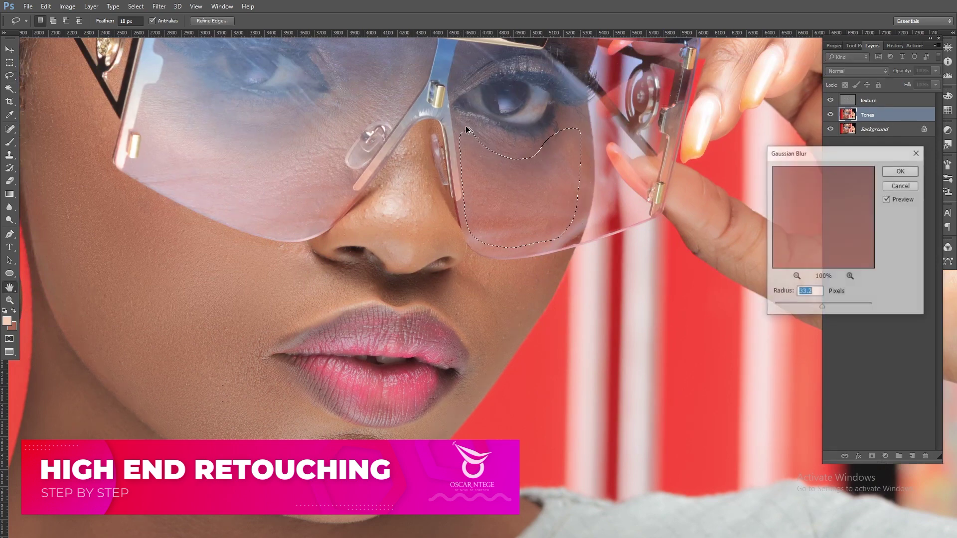
click(900, 170)
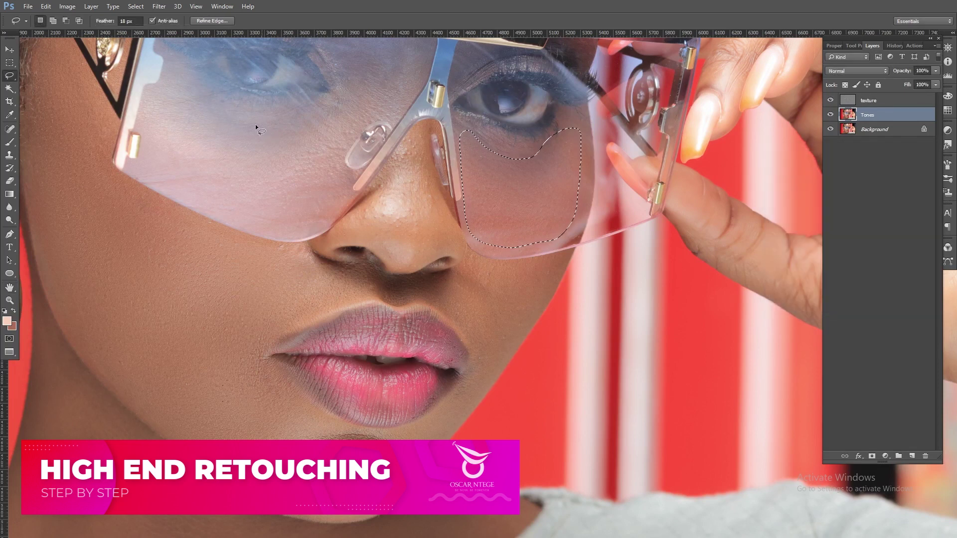
- Lasso the under-eye and cheek skin behind the earring-side lens, smooth it with Gaussian Blur and deselect it
drag(171, 67, 154, 94)
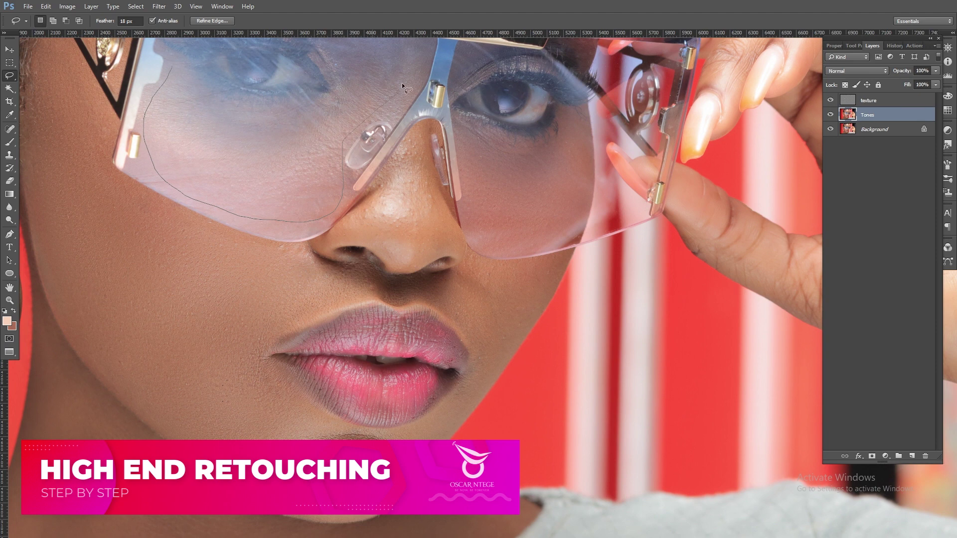
mouse_move(367, 73)
mouse_down()
mouse_move(325, 116)
mouse_move(247, 129)
mouse_move(200, 92)
mouse_up()
key(ctrl+alt+f)
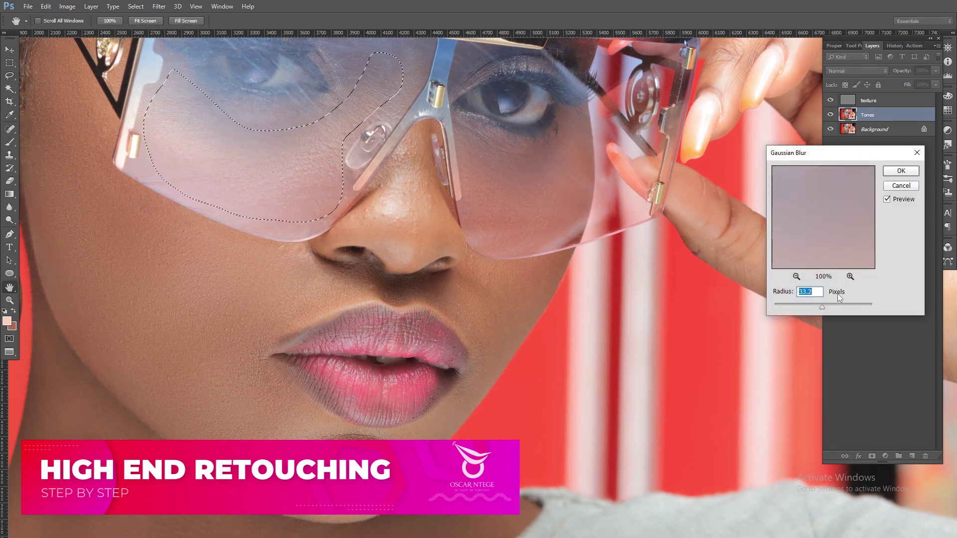
click(898, 172)
key(ctrl+d)
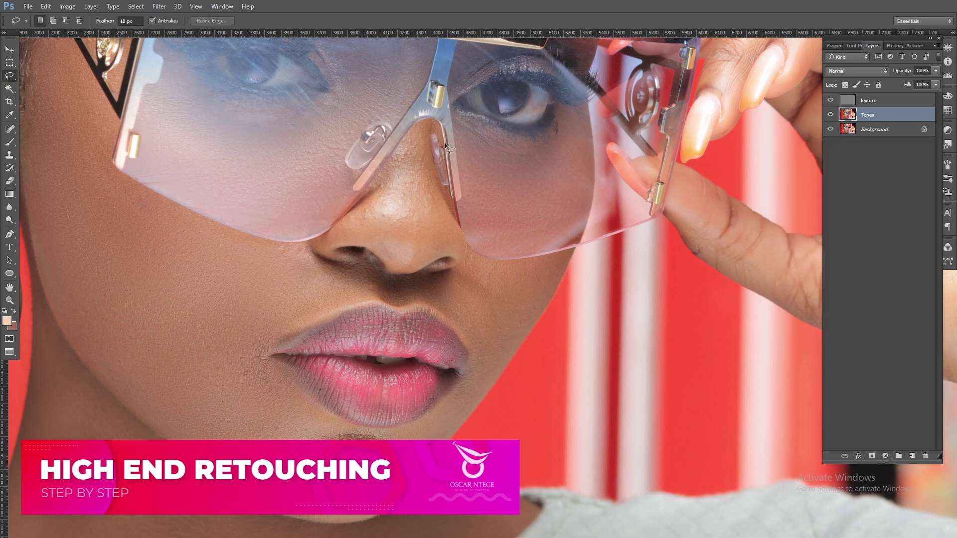
- Lasso the nose from the bridge below the glasses to the tip, apply a 42.8 px Gaussian Blur and deselect
drag(448, 46, 448, 214)
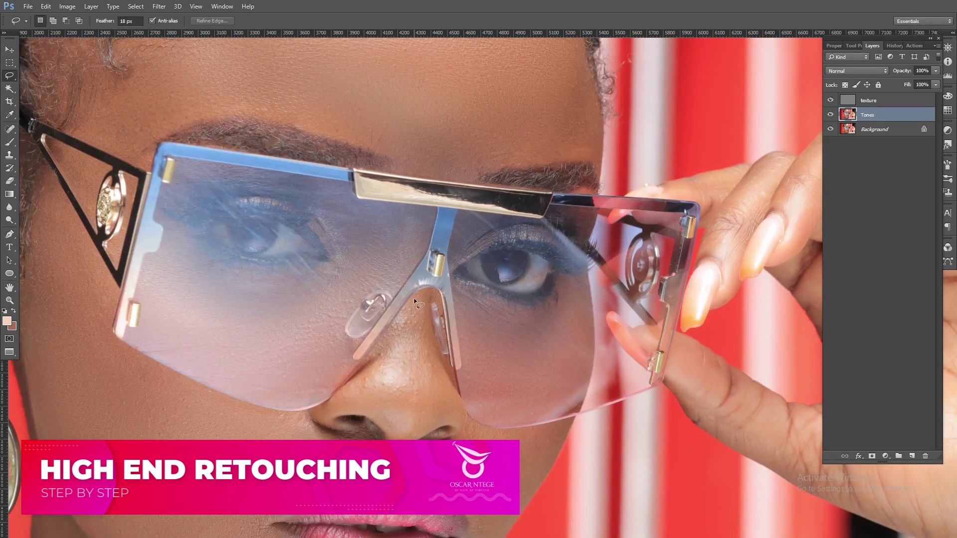
mouse_move(370, 382)
mouse_down()
mouse_move(376, 415)
mouse_move(401, 427)
mouse_up()
drag(423, 297, 420, 294)
key(ctrl+d)
drag(422, 304, 423, 293)
key(ctrl+alt+f)
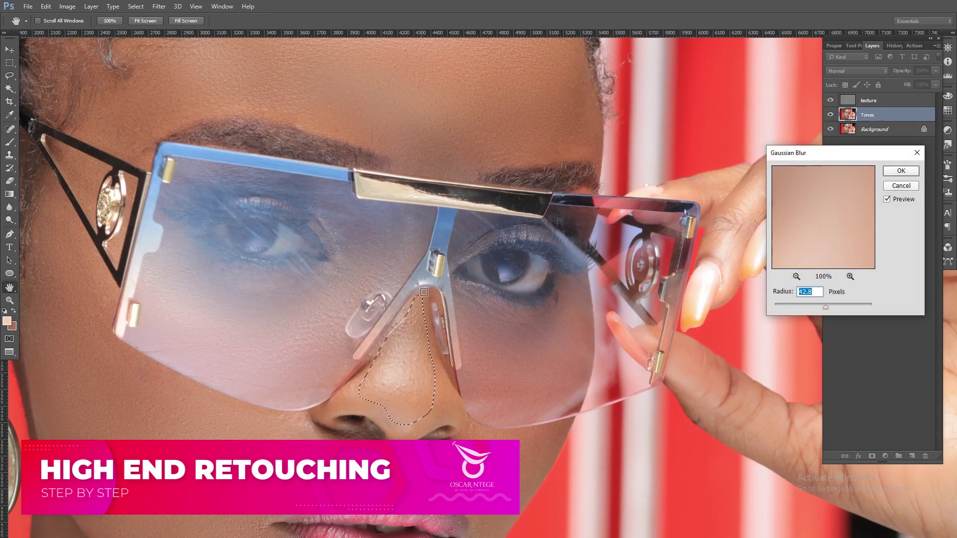
click(909, 171)
key(ctrl+d)
drag(394, 254, 459, 125)
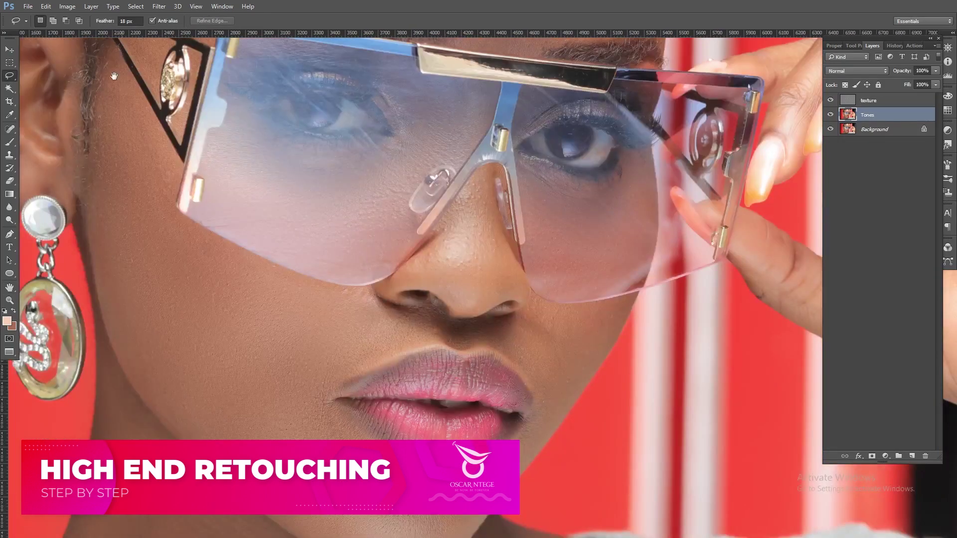
click(157, 8)
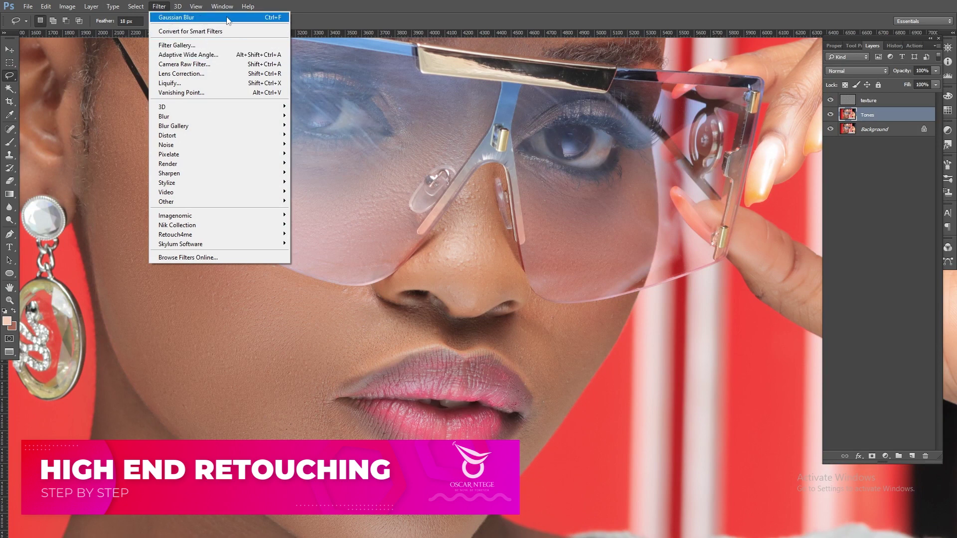
click(335, 282)
click(159, 6)
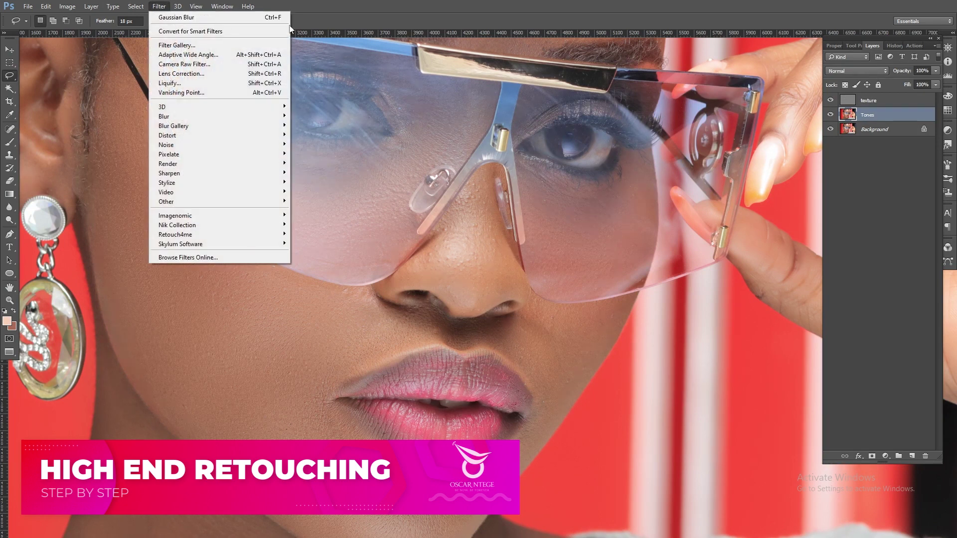
click(319, 299)
- Lasso the skin between the earring-side nostril and upper lip, apply a 42.8 px Gaussian Blur and deselect
scroll(351, 324, down, 5)
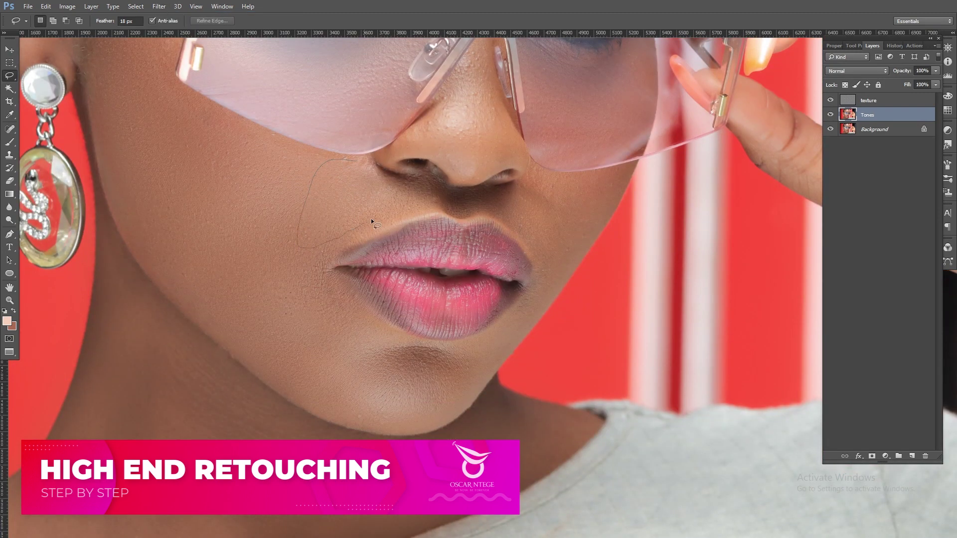
drag(408, 196, 371, 169)
key(ctrl+alt+f)
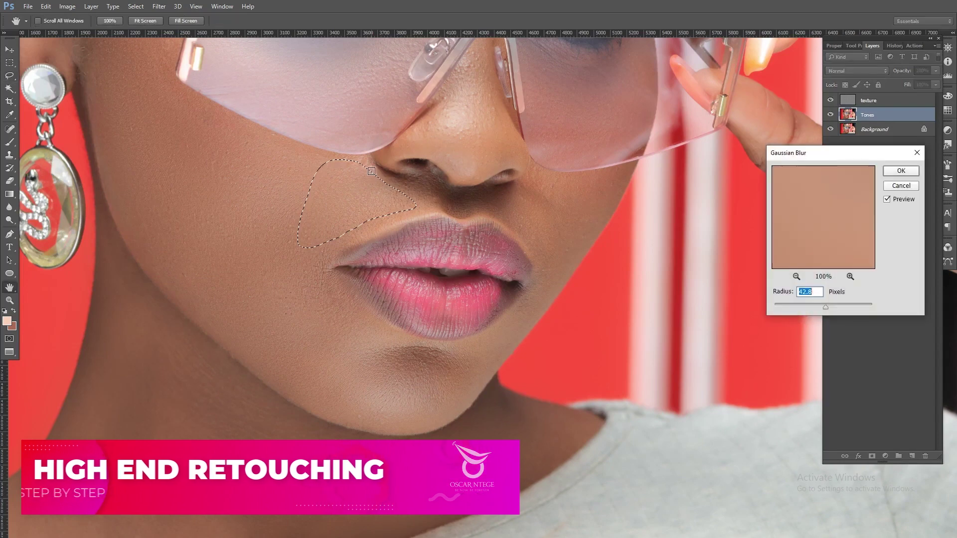
key(Return)
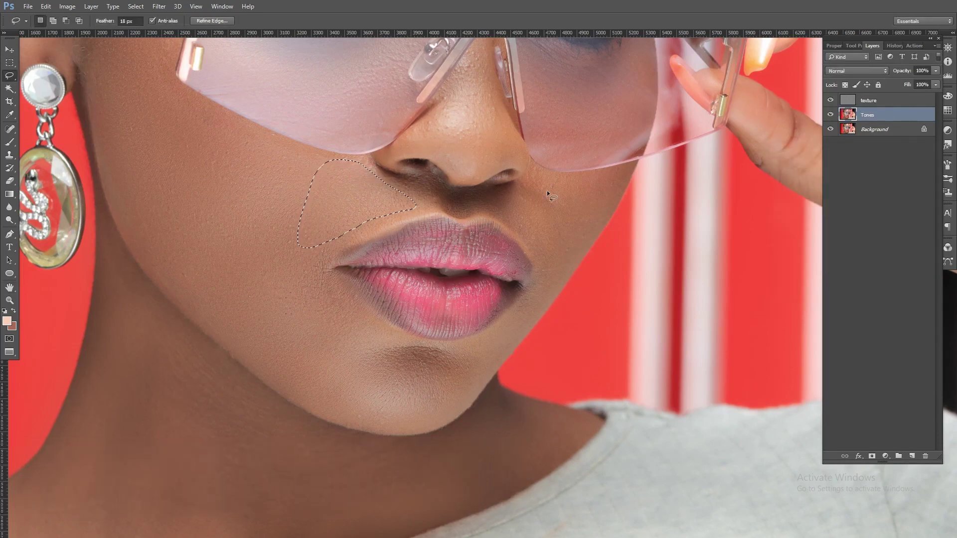
key(ctrl+d)
- Lasso the cheek skin beside the nose and mouth on the hand side, apply a 42.8 px Gaussian Blur and deselect
drag(559, 172, 548, 169)
click(66, 21)
key(ctrl+alt+f)
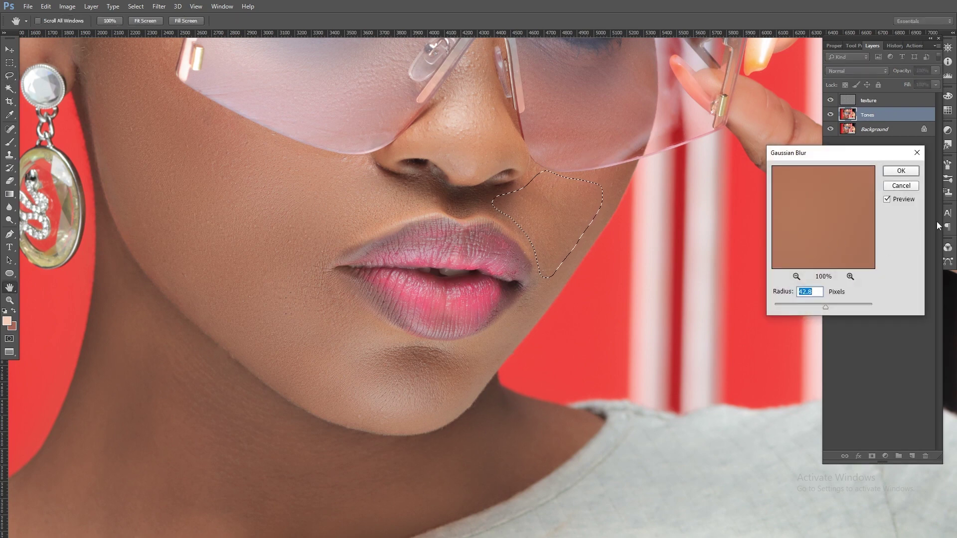
click(895, 172)
drag(327, 347, 396, 267)
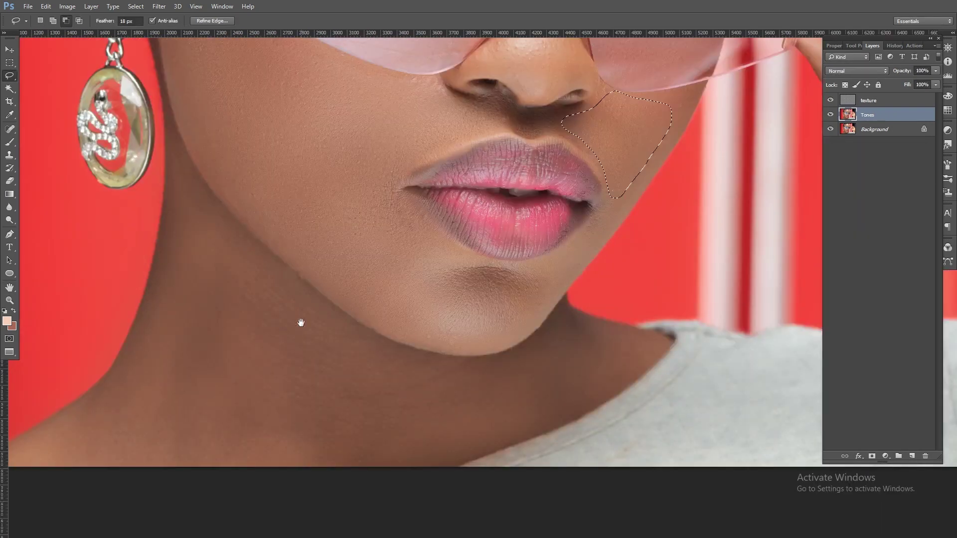
right_click(268, 160)
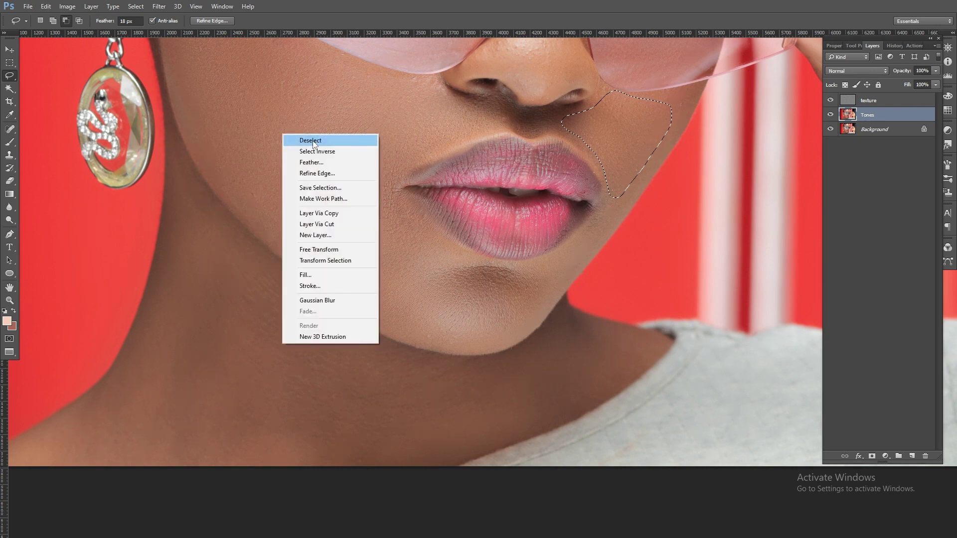
click(314, 141)
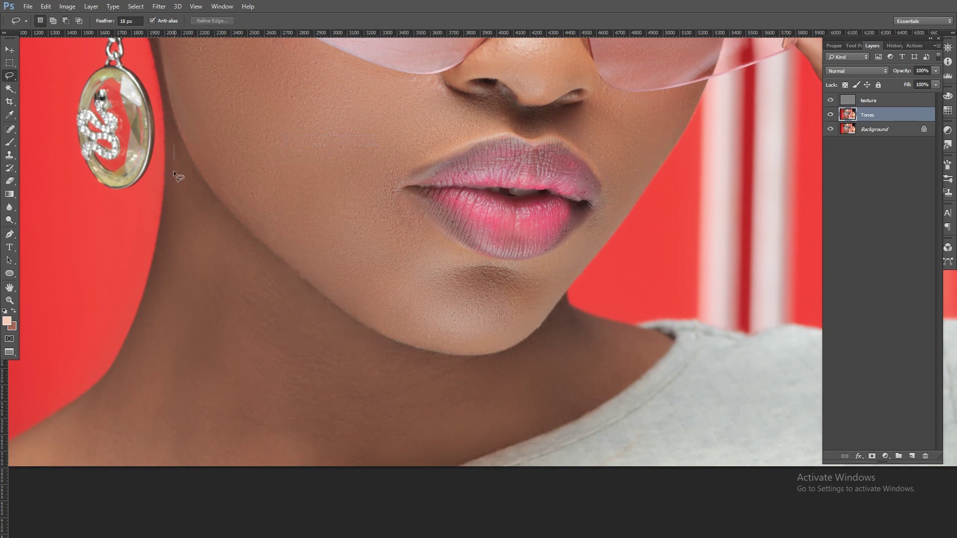
- Lasso the neck from below the earring to beneath the chin, apply a 63.5 px Gaussian Blur and deselect
mouse_move(77, 423)
mouse_down()
mouse_move(145, 495)
mouse_move(391, 473)
mouse_move(500, 444)
mouse_move(546, 414)
mouse_up()
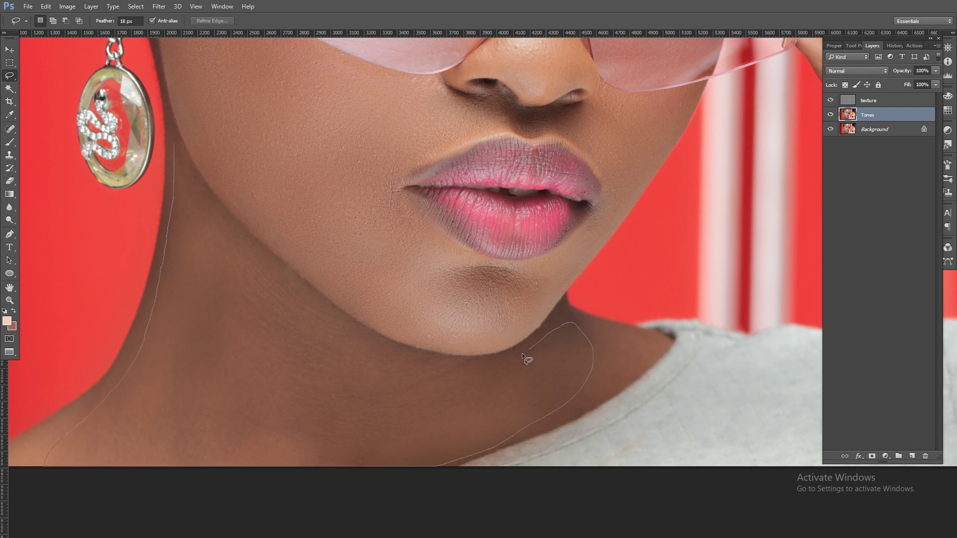
mouse_move(521, 353)
mouse_down()
mouse_move(448, 377)
mouse_move(364, 355)
mouse_move(287, 304)
mouse_move(212, 232)
mouse_move(177, 174)
mouse_up()
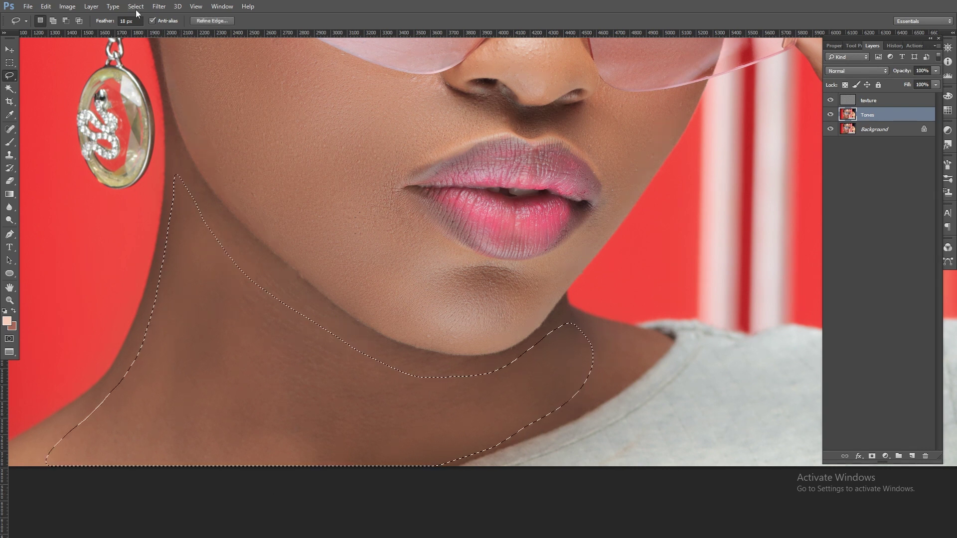
click(159, 6)
mouse_move(172, 116)
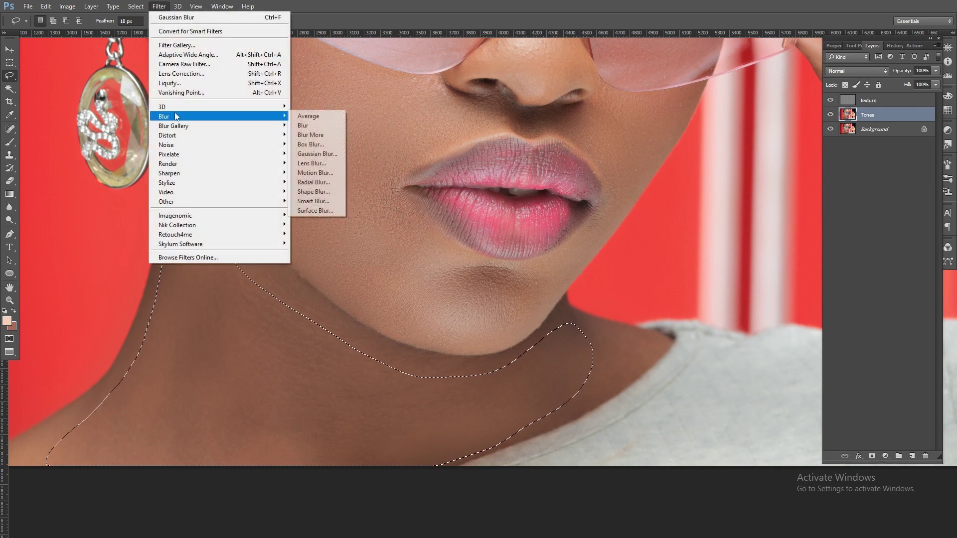
click(314, 153)
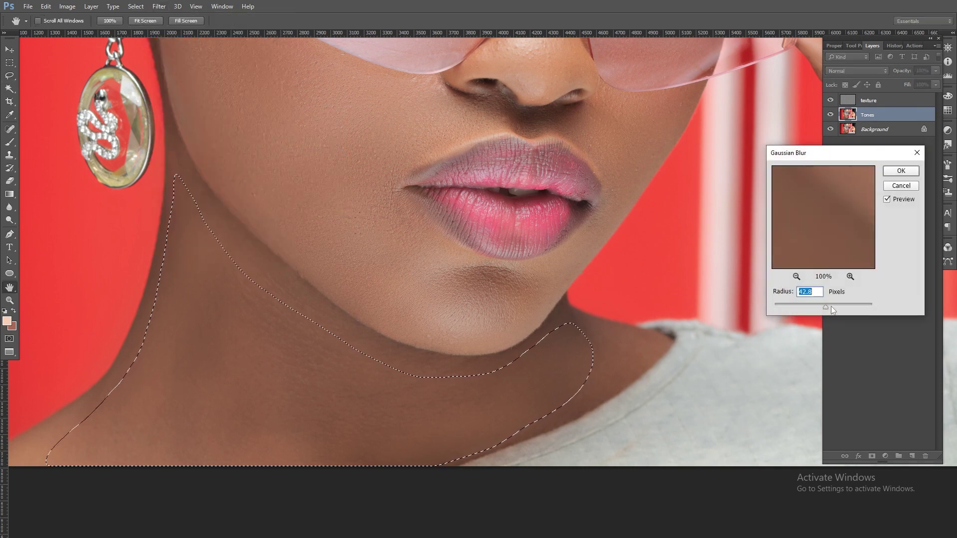
click(830, 306)
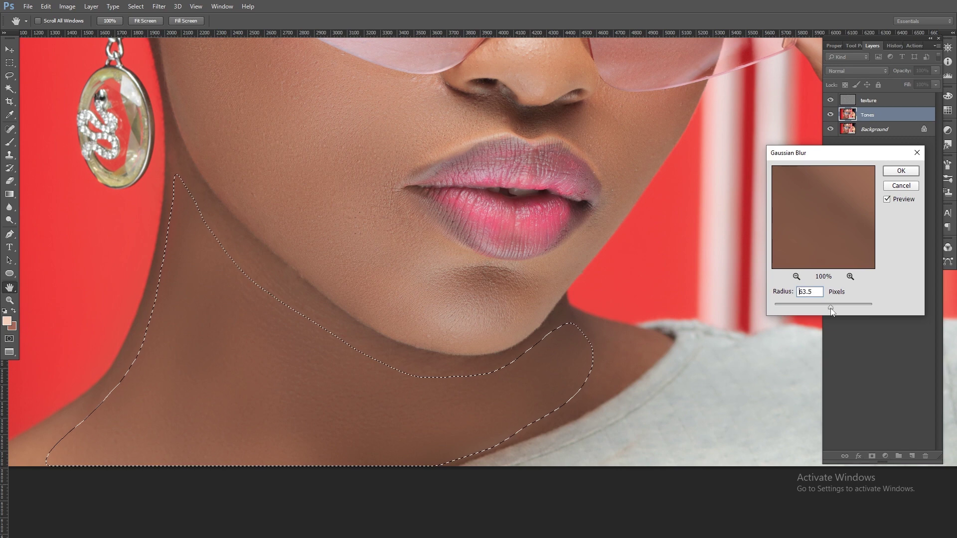
key(Return)
key(ctrl+d)
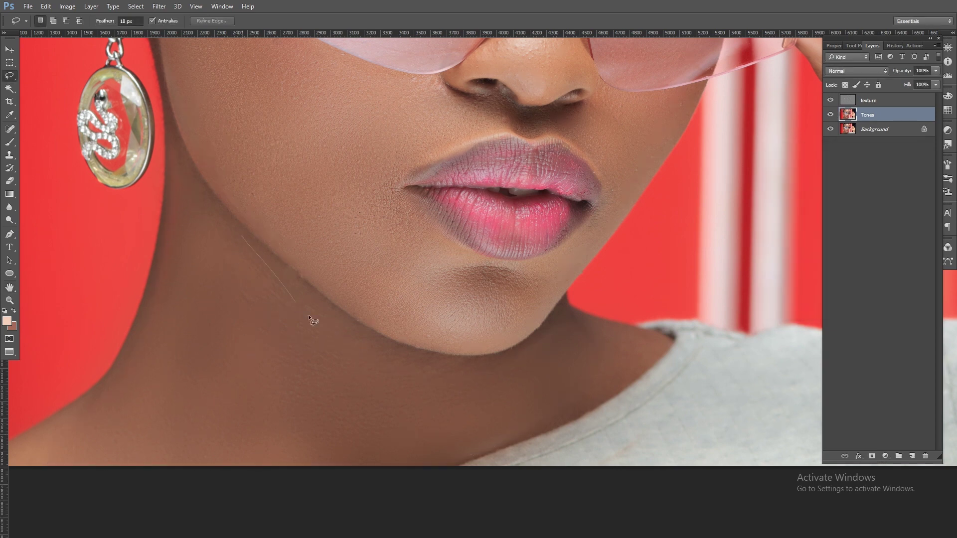
- Lasso the shadowed neck area directly under the jawline, apply a 63.5 px Gaussian Blur and deselect
mouse_move(571, 337)
mouse_down()
mouse_move(468, 423)
mouse_move(273, 393)
mouse_up()
key(ctrl+alt+f)
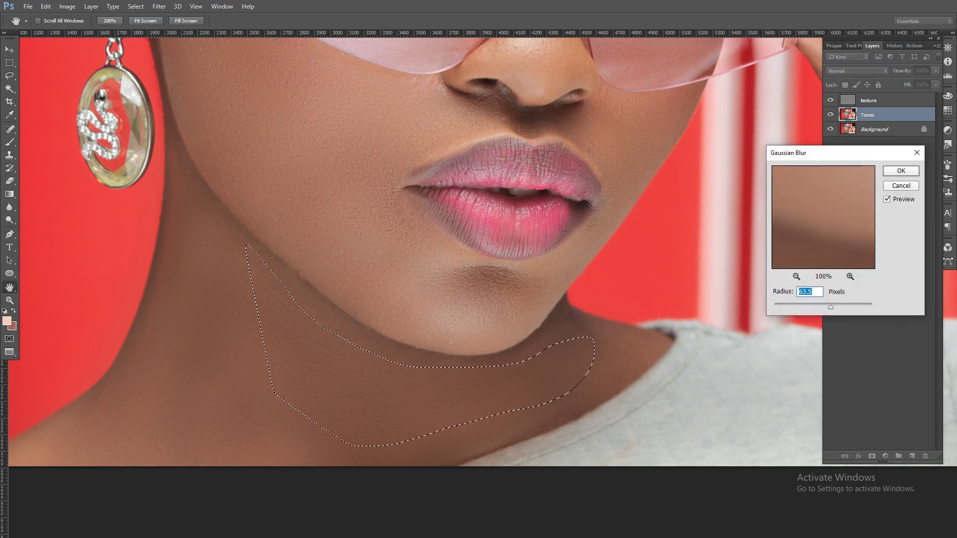
click(895, 169)
key(ctrl+d)
- On the texture layer, clean up the skin texture on the nose and around the eyes behind the lenses with the Clone Stamp
drag(570, 242, 516, 493)
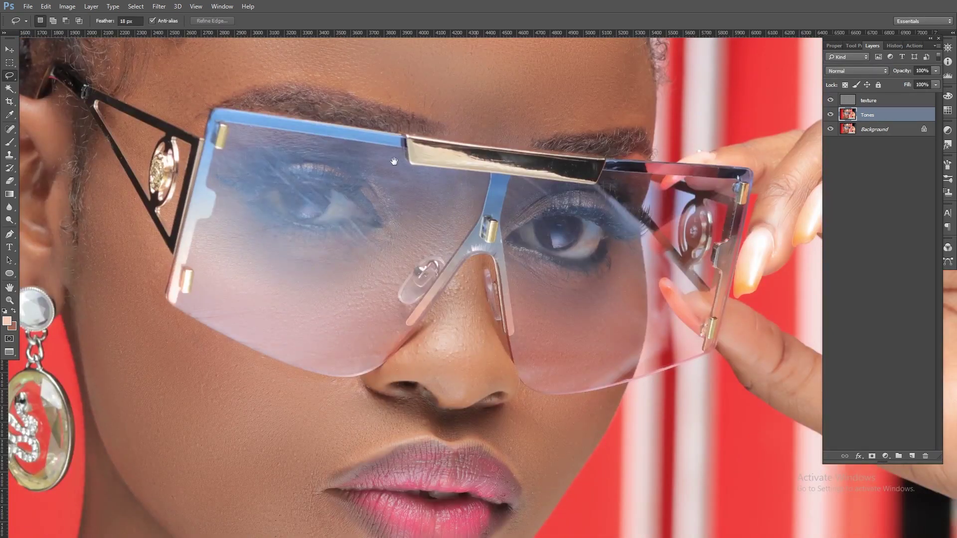
click(10, 300)
click(483, 277)
click(860, 102)
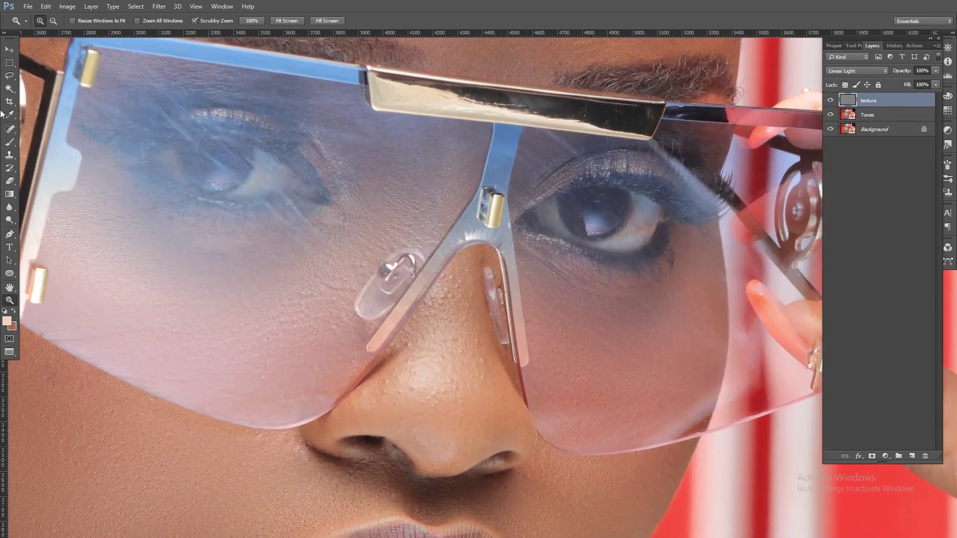
click(9, 155)
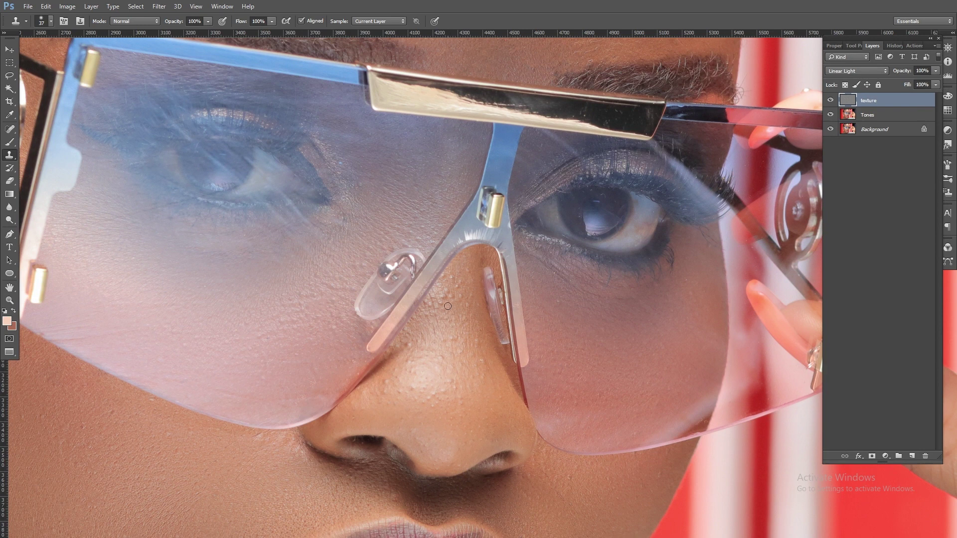
alt+click(564, 303)
alt+click(635, 361)
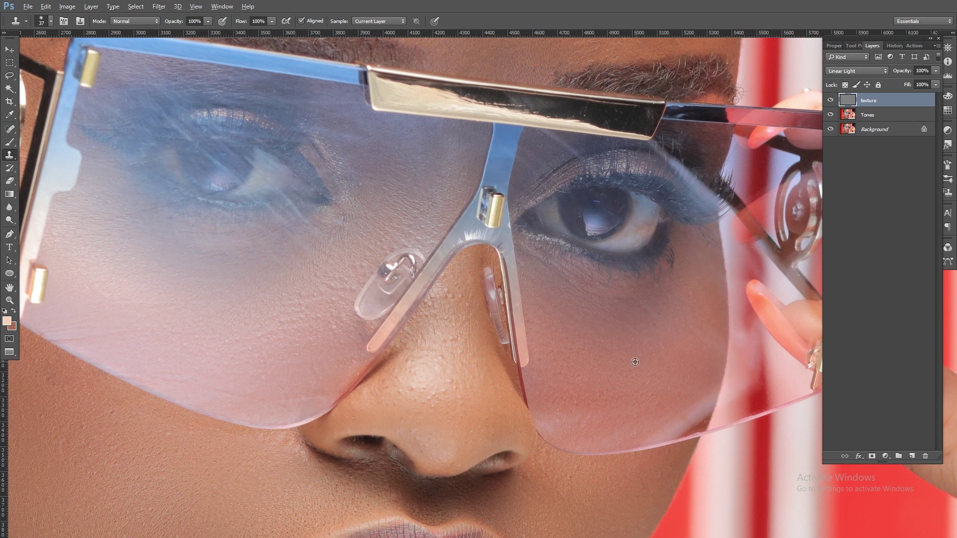
alt+click(456, 307)
click(465, 293)
alt+click(394, 167)
alt+click(393, 166)
alt+click(393, 166)
alt+click(393, 167)
alt+click(442, 160)
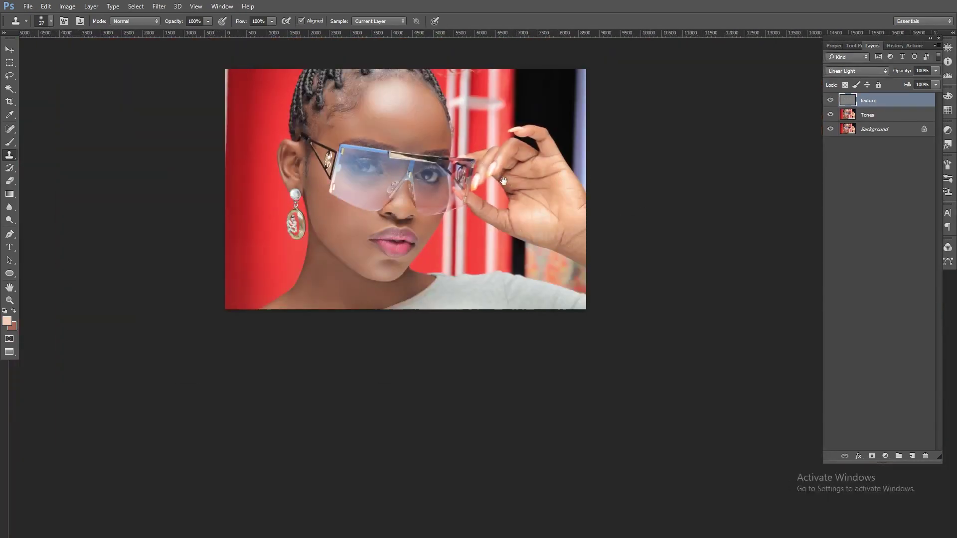
drag(665, 86, 676, 148)
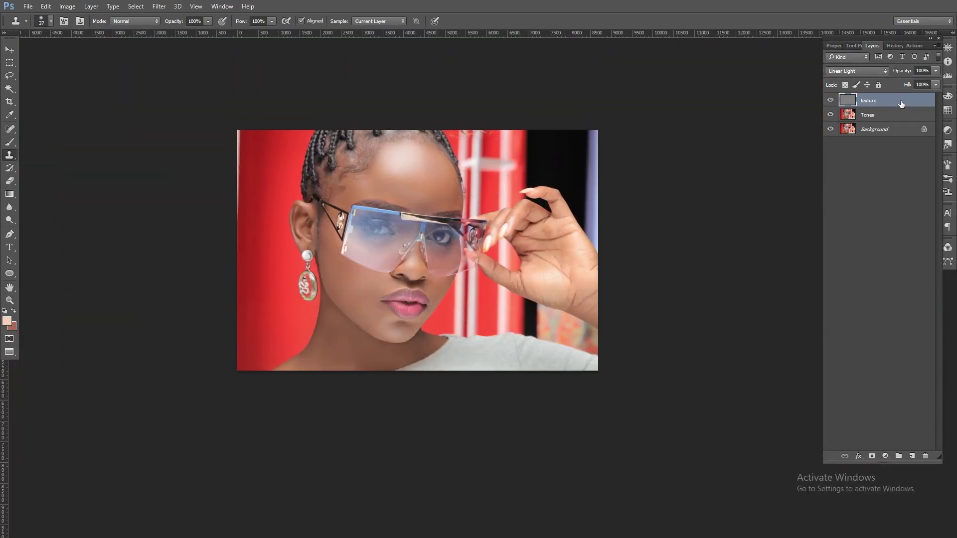